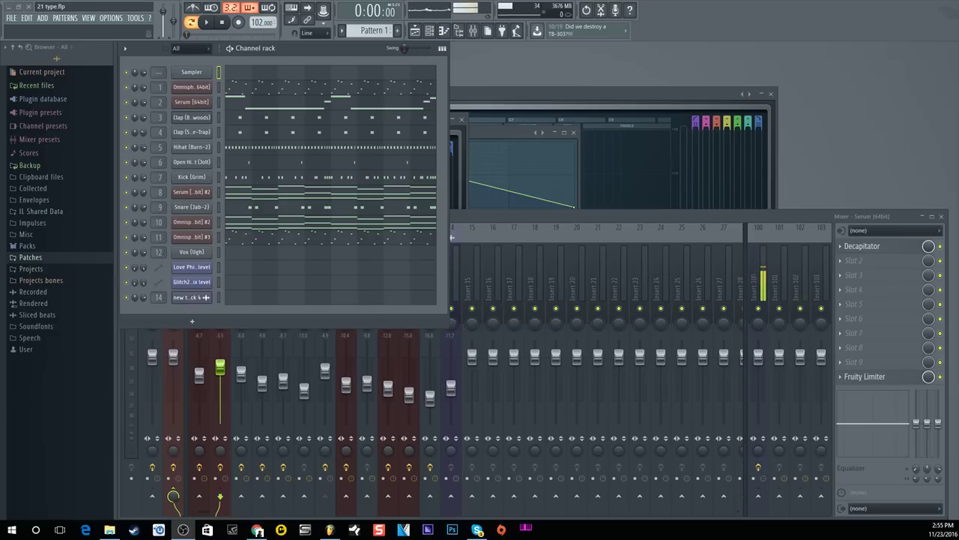
Step: Play the full Pattern 1 beat with all channels active and stop it
left_click(209, 26)
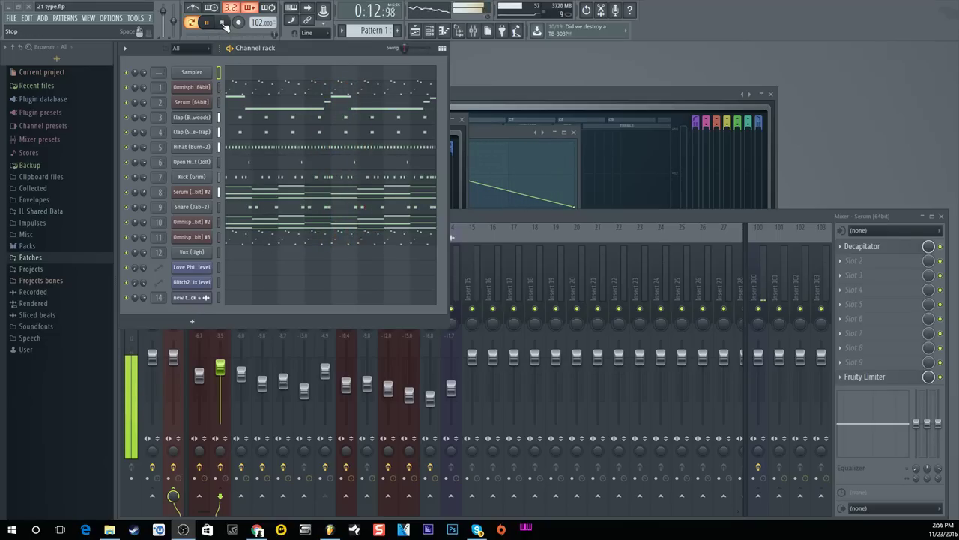
left_click(224, 24)
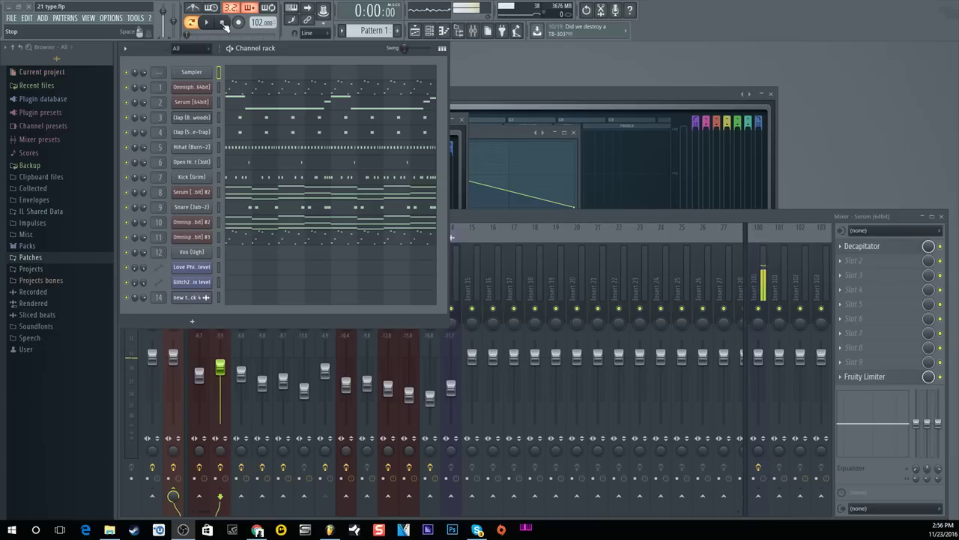
Step: Solo the Serum bass channel, re-enable the Kick (Grim) channel, and play the two together
right_click(132, 105)
left_click(132, 111)
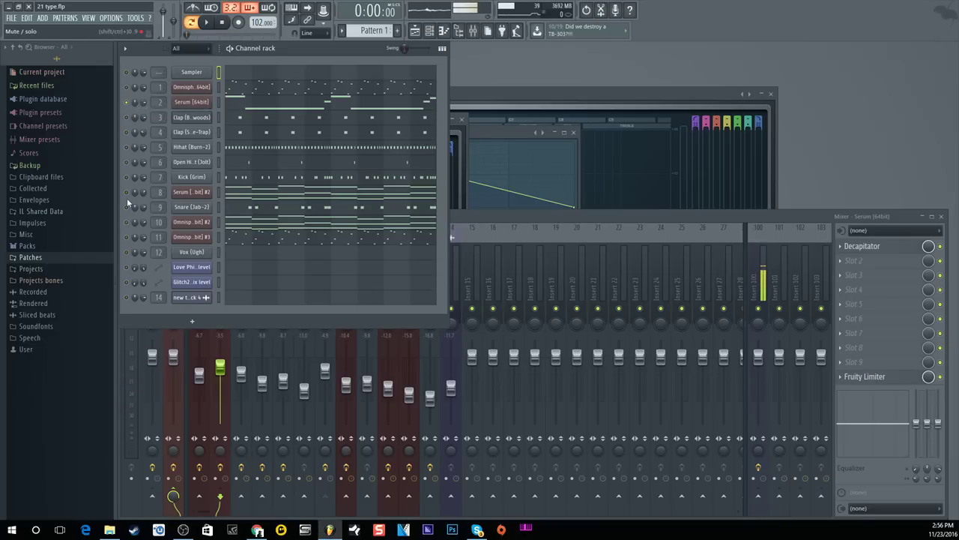
left_click(126, 177)
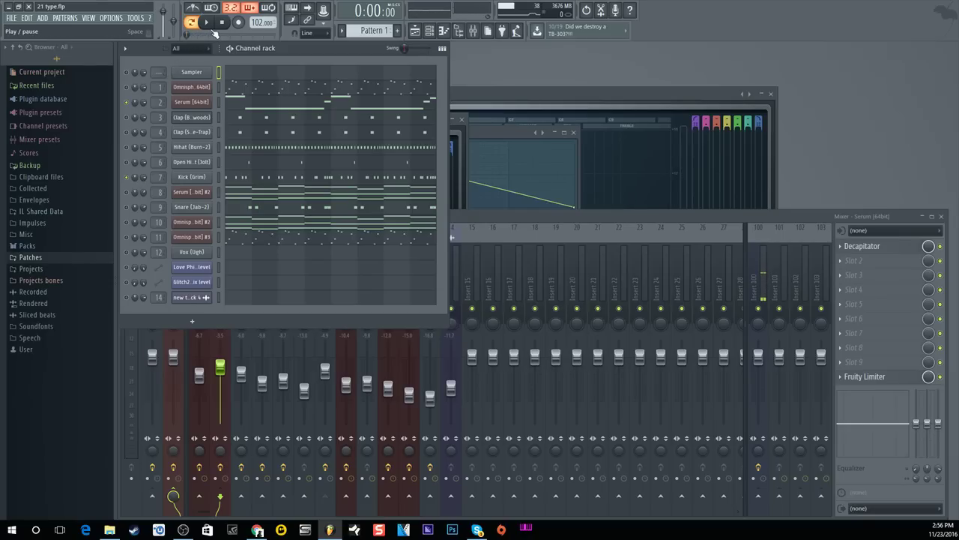
key("space")
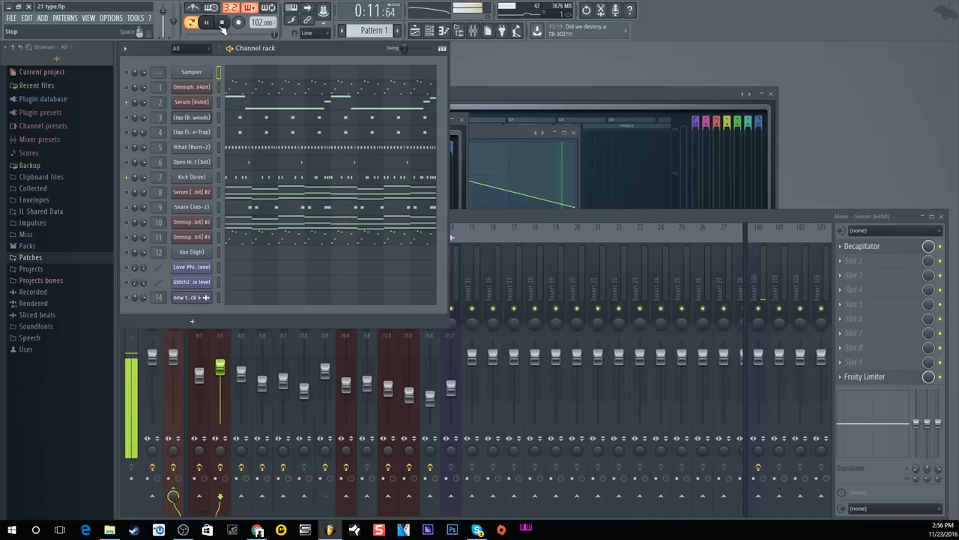
left_click(222, 24)
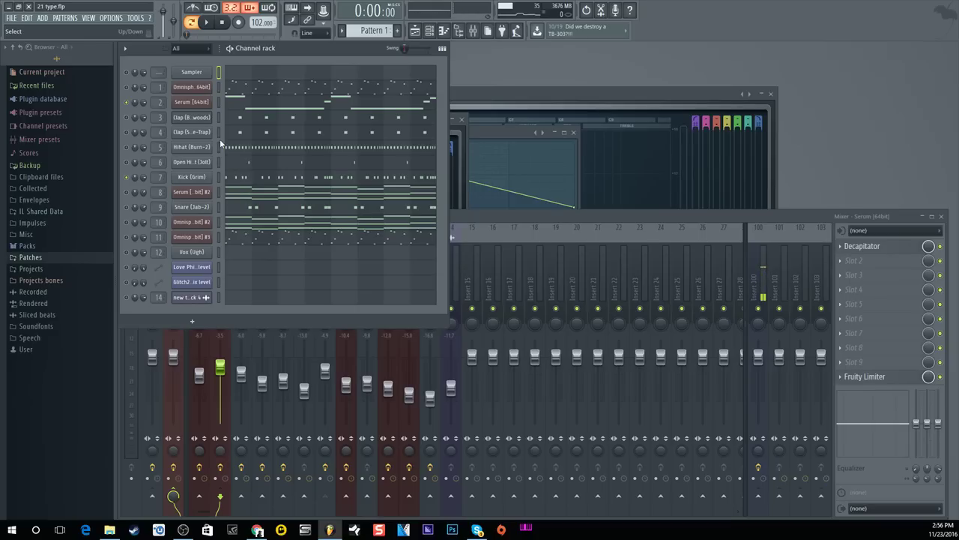
Step: Bring up the Serum bass channel's mixer track and look over its synth patch
double_click(159, 103)
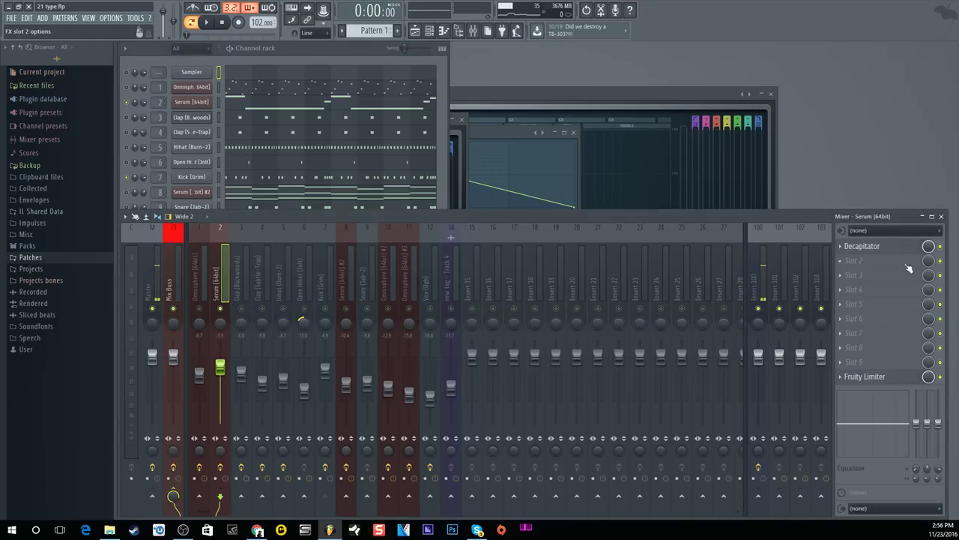
left_click(192, 103)
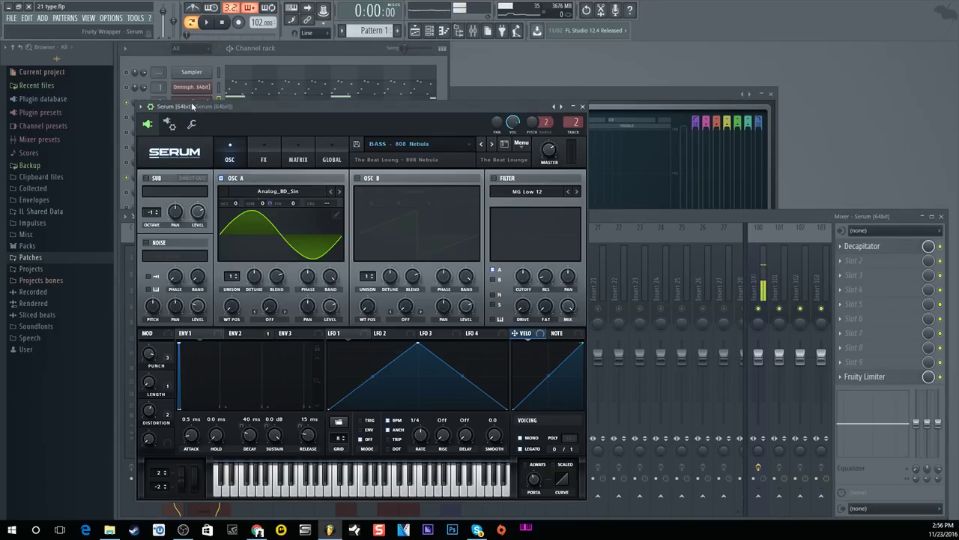
left_click(583, 107)
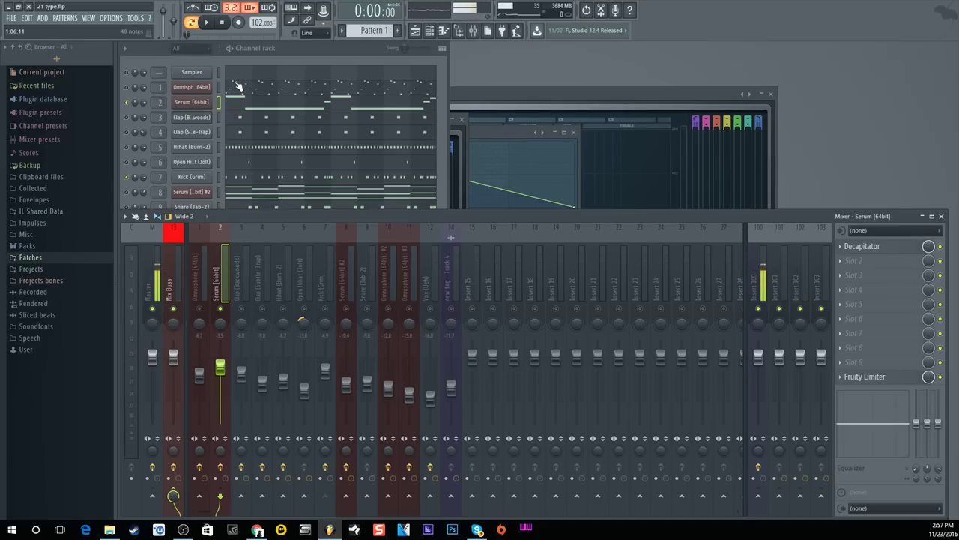
Step: Play the bass and kick with the Serum synth open, and close the synth after stopping playback
left_click(215, 25)
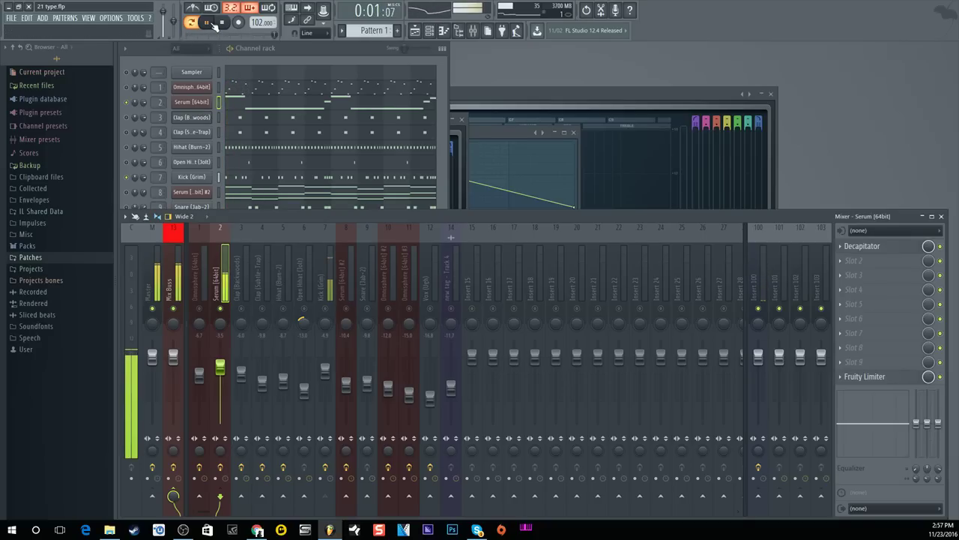
left_click(202, 102)
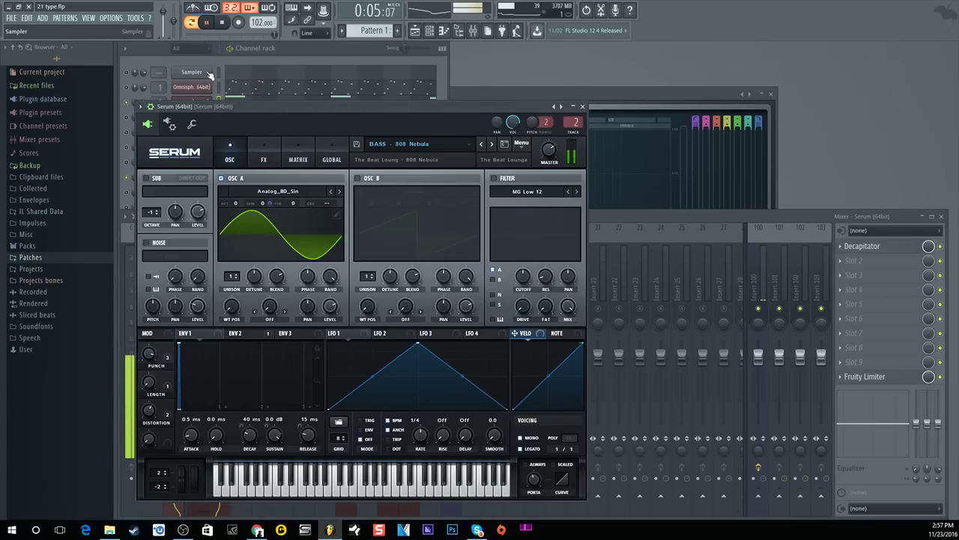
left_click(222, 23)
left_click(582, 107)
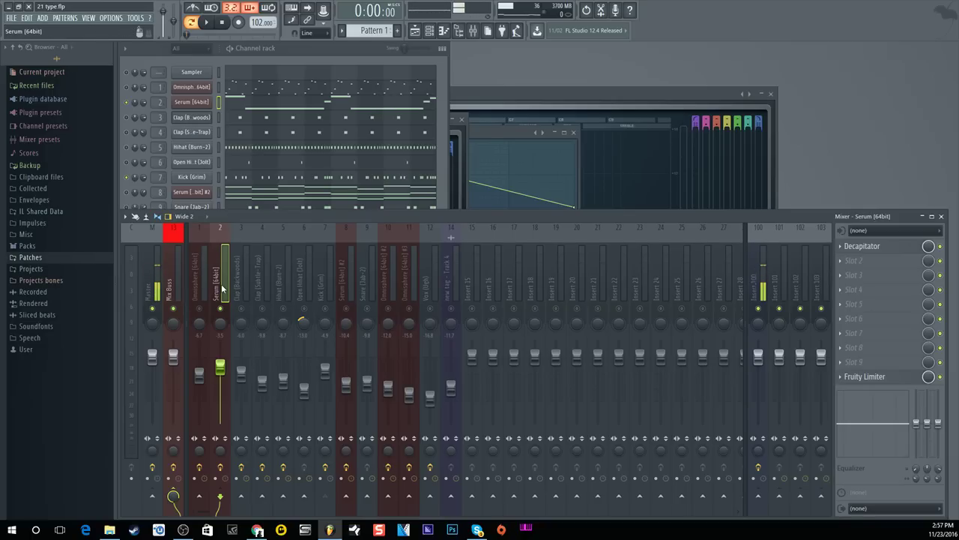
Step: Add Fruity Fast Dist in slot 2 and Fruity WaveShaper in slot 3 of the Serum mixer track, below Decapitator
left_click(921, 246)
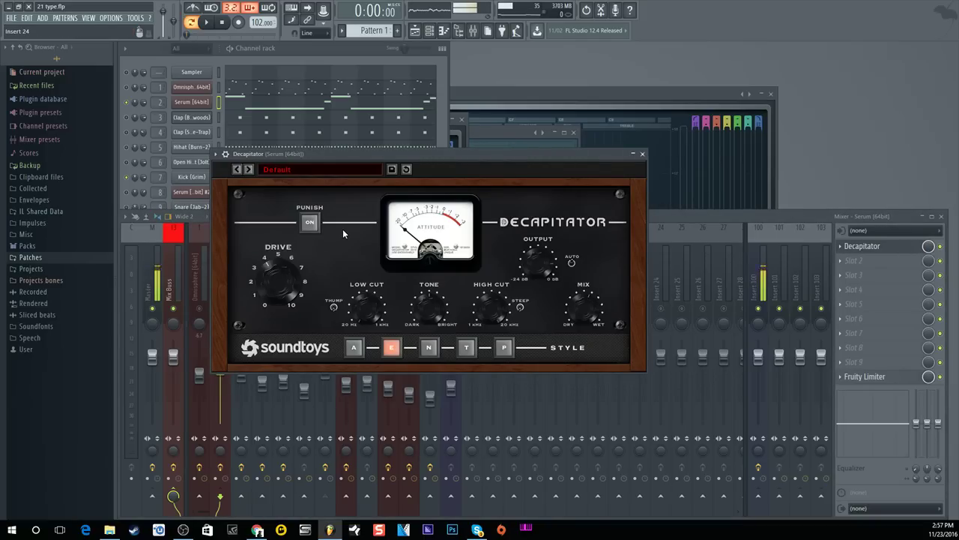
left_click(855, 261)
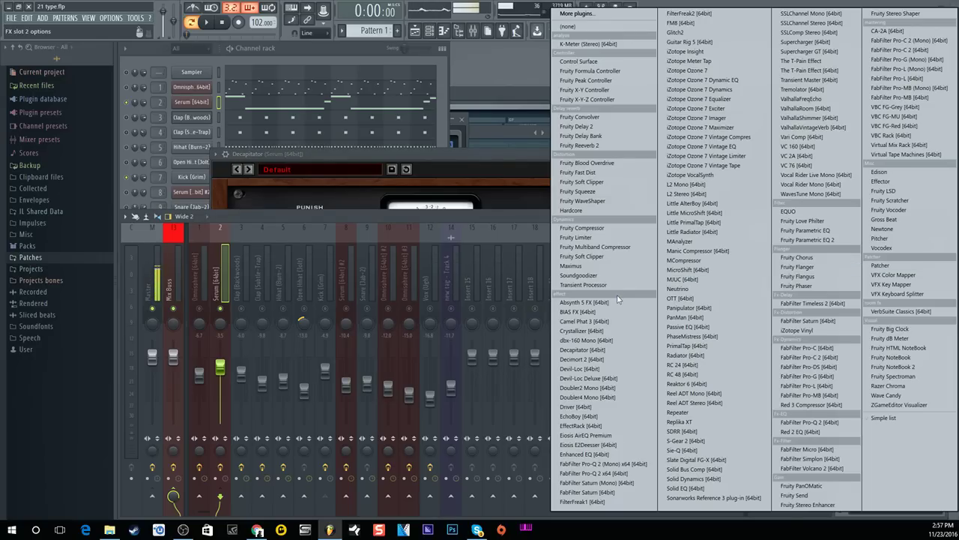
left_click(581, 172)
left_click(855, 273)
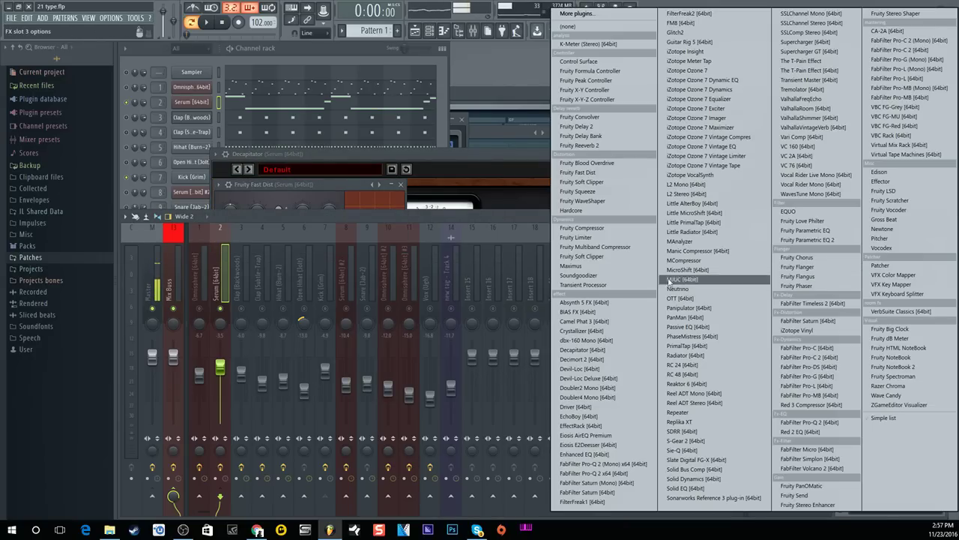
left_click(582, 200)
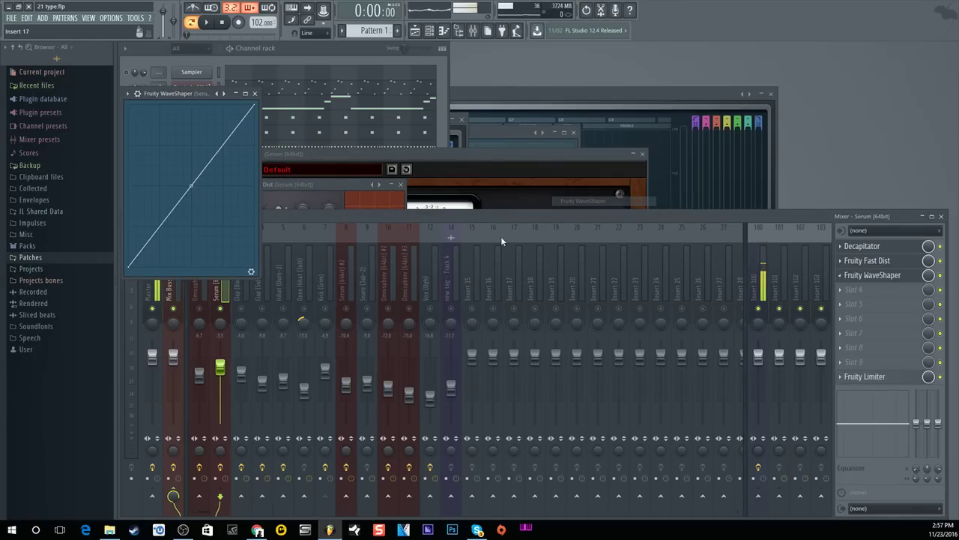
left_click(256, 95)
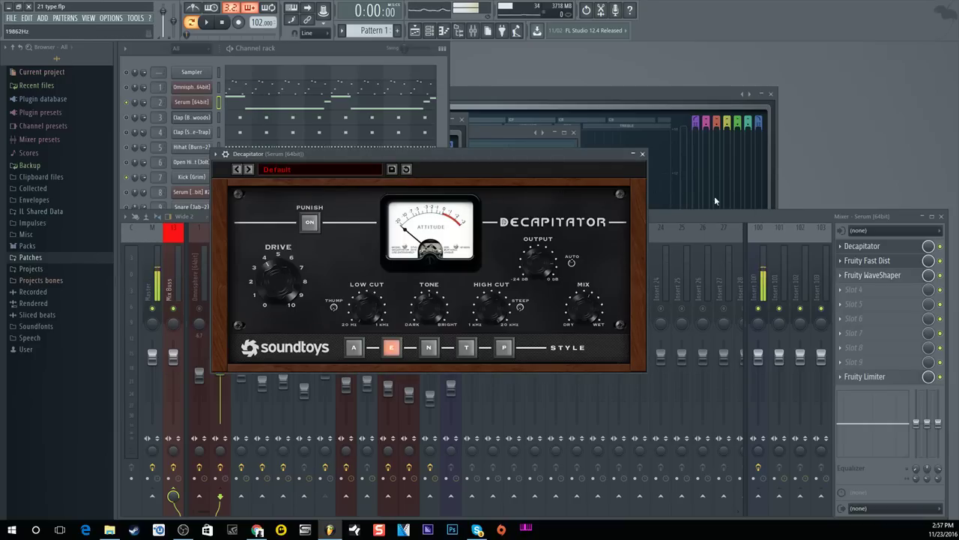
Step: Bypass Decapitator, Fruity Fast Dist and Fruity WaveShaper on the Serum mixer track
left_click(878, 247)
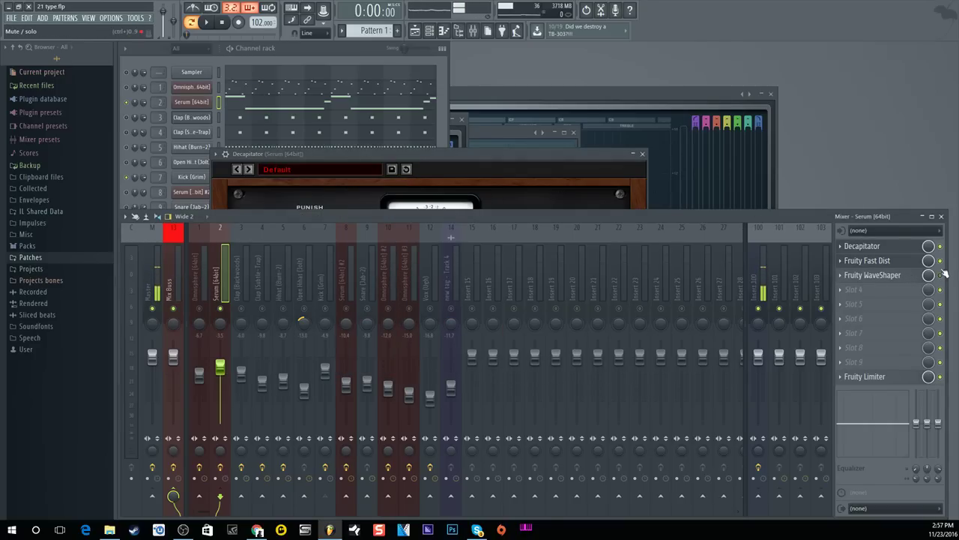
left_click(883, 247)
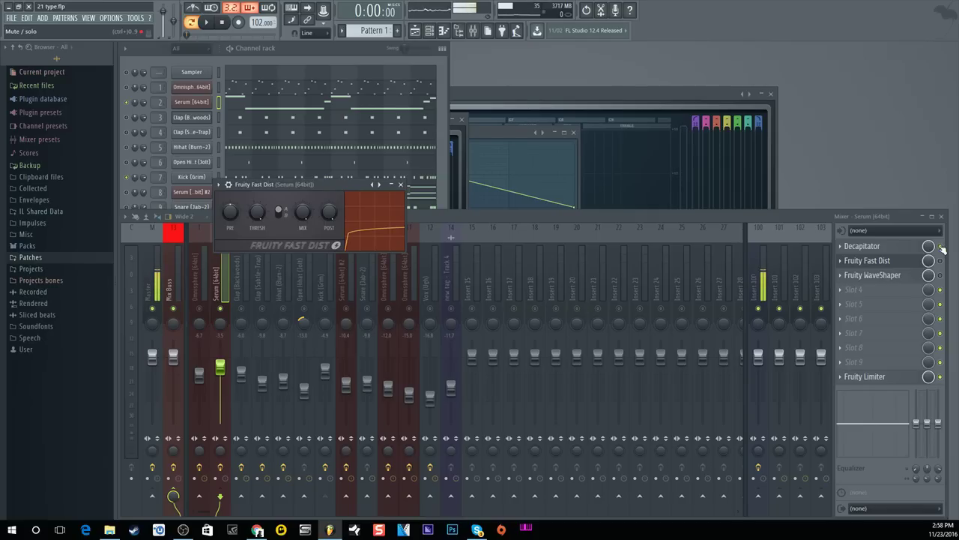
left_click(941, 248)
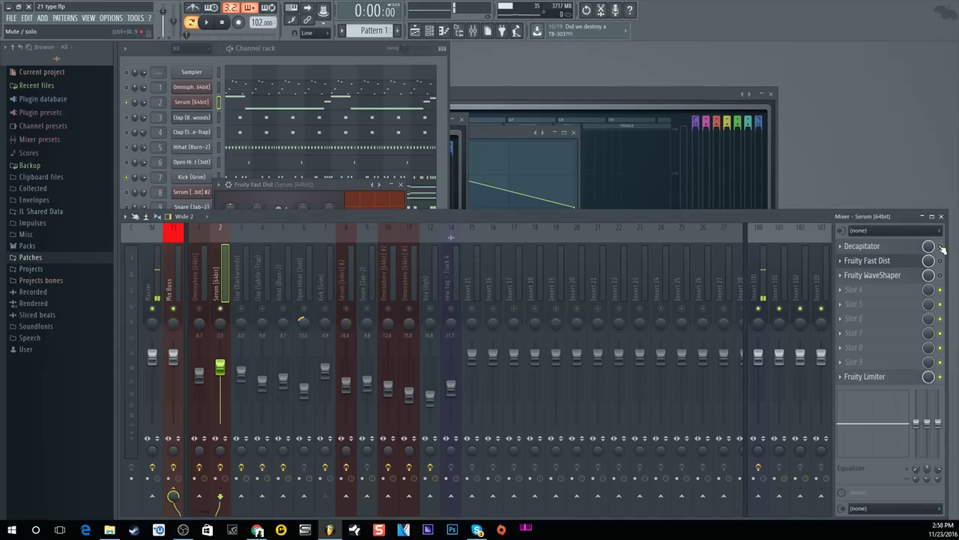
Step: Lower the Fruity Fast Dist slot's mix level to 0% and raise it back to full
left_click(887, 250)
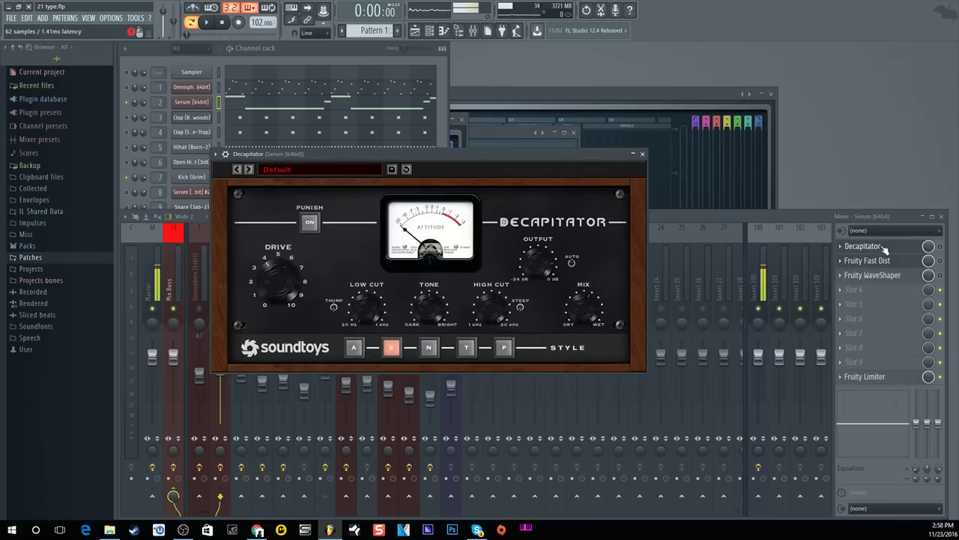
left_click(929, 260)
scroll(928, 260, "down", 5)
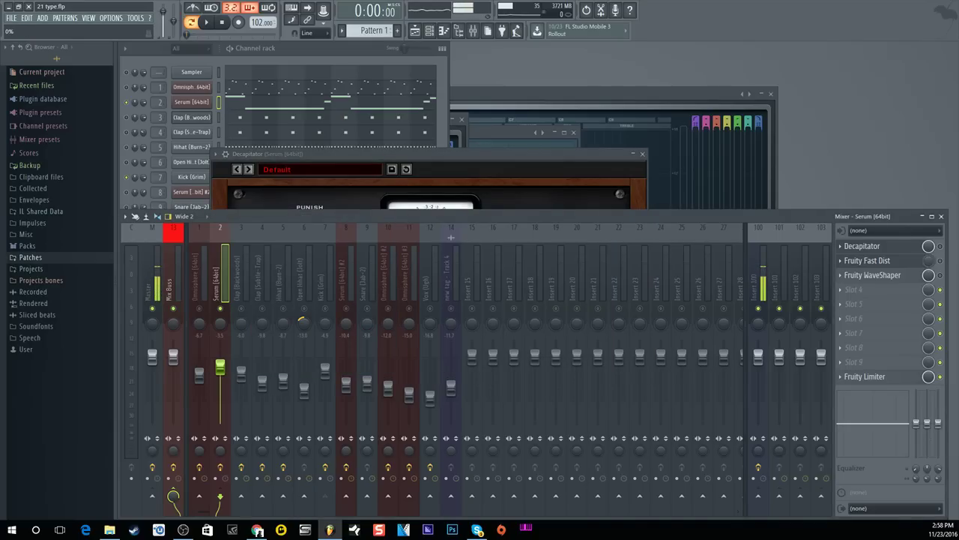
scroll(928, 260, "up", 14)
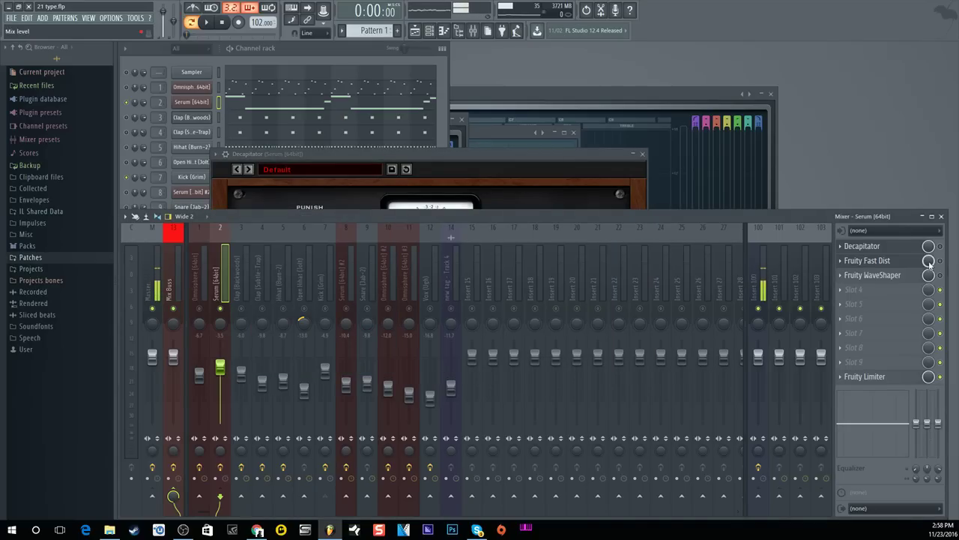
Step: Play the bass and kick with the three distortion effects bypassed, and stop playback
left_click(517, 172)
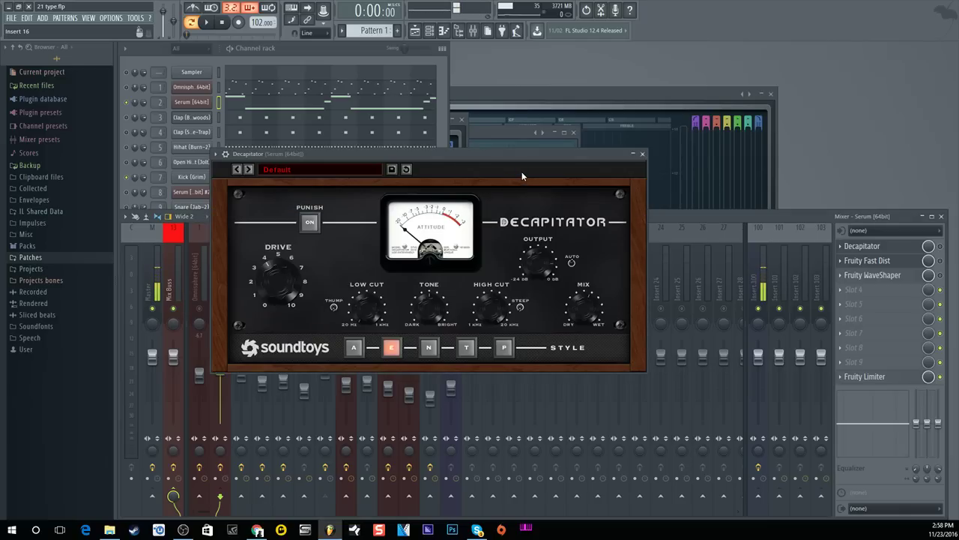
left_click(207, 23)
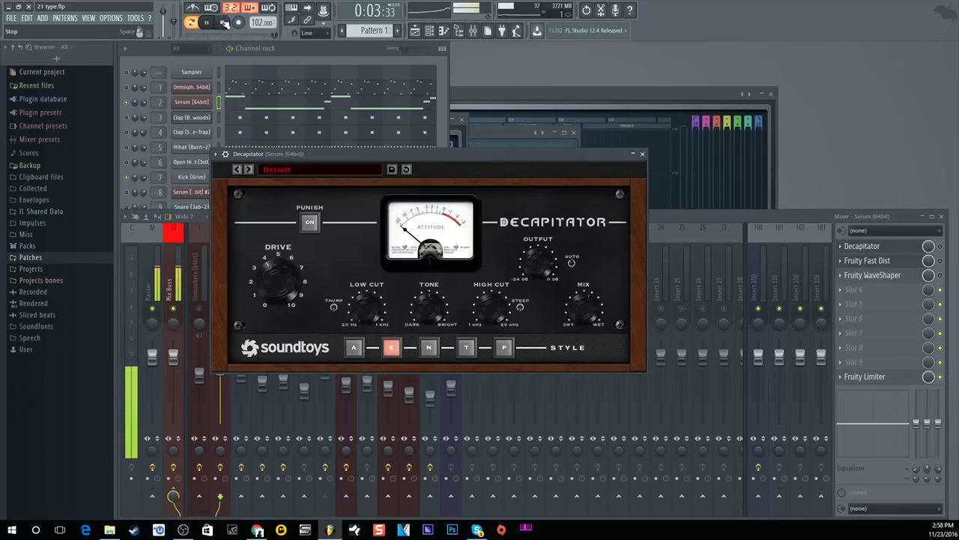
left_click(225, 24)
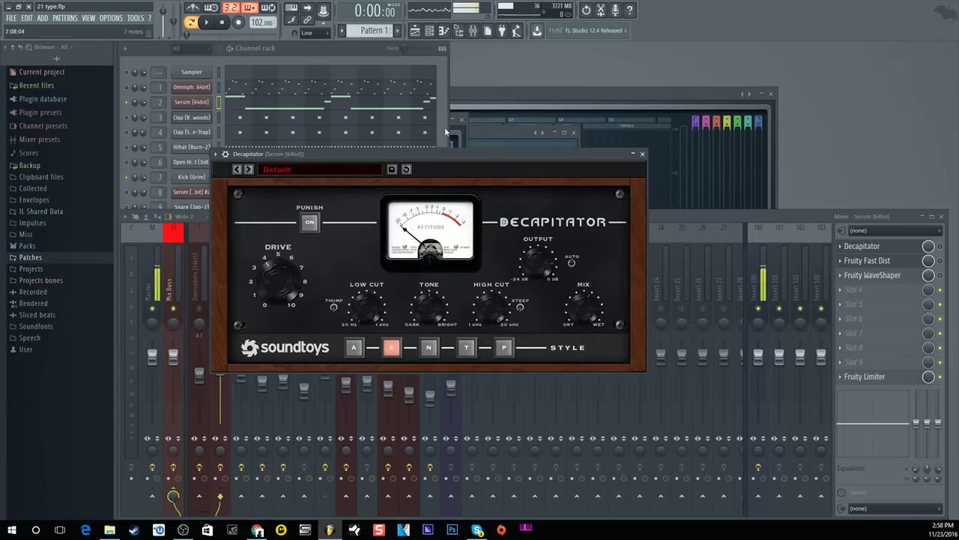
Step: Re-enable Decapitator on the Serum mixer track and play the bass and kick to compare the sound with and without it
left_click(770, 238)
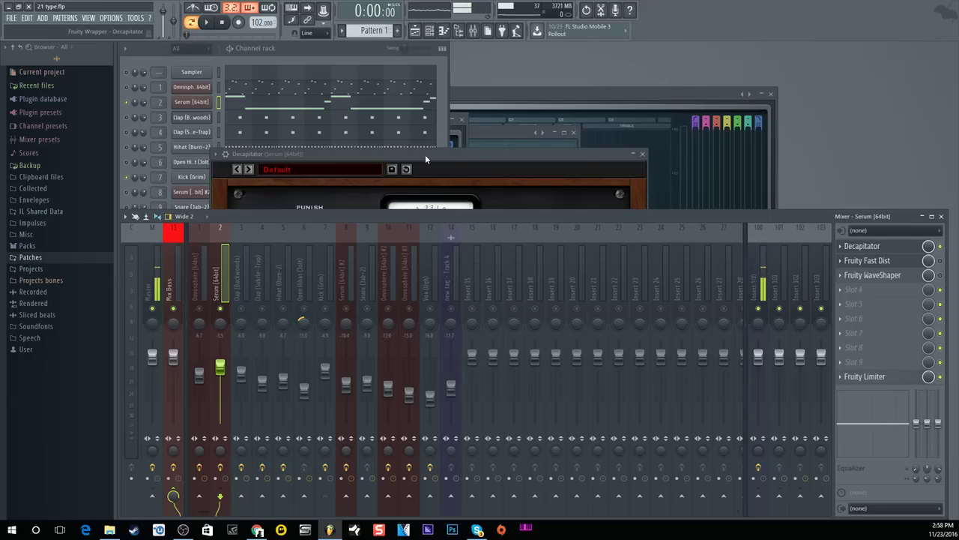
left_click(425, 154)
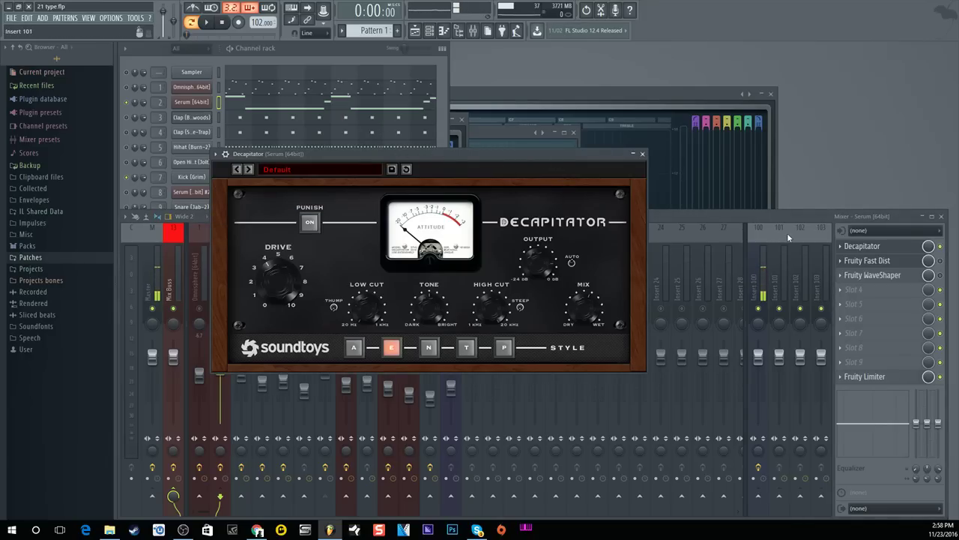
key("space")
left_click(946, 253)
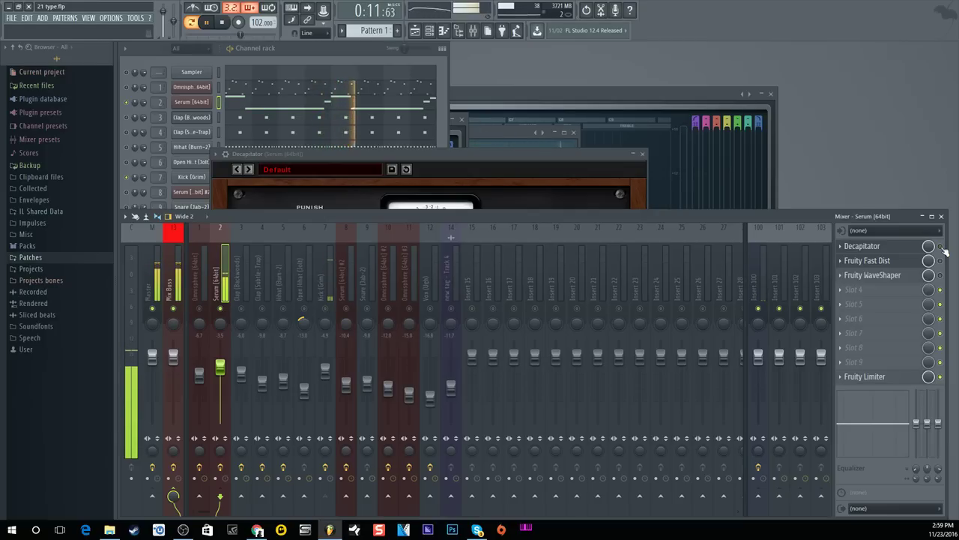
key("space")
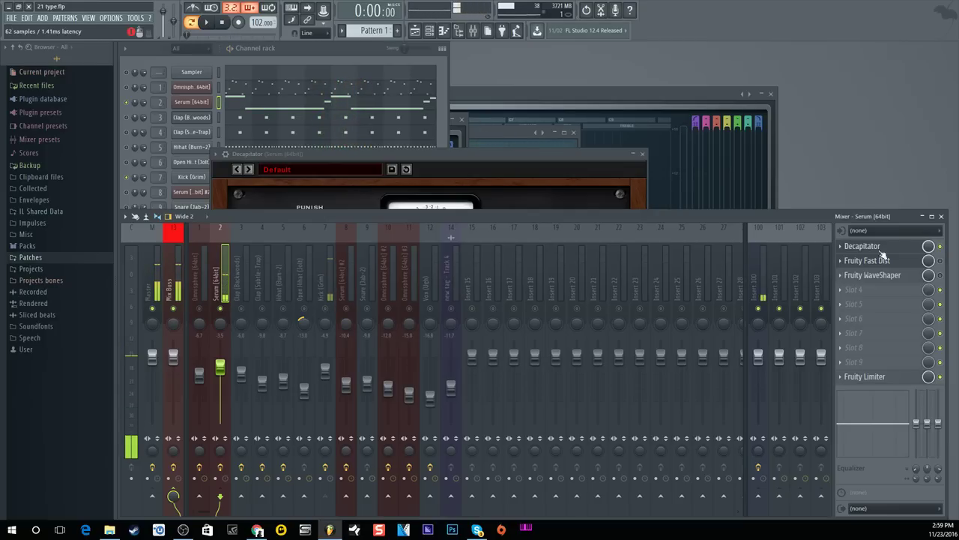
Step: Close the Decapitator and Fruity Fast Dist windows
left_click(416, 163)
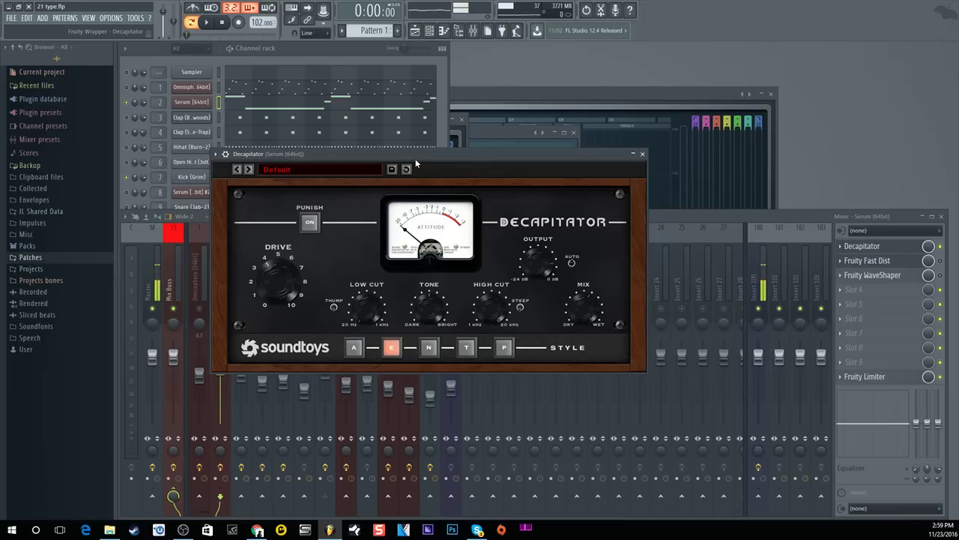
left_click(643, 154)
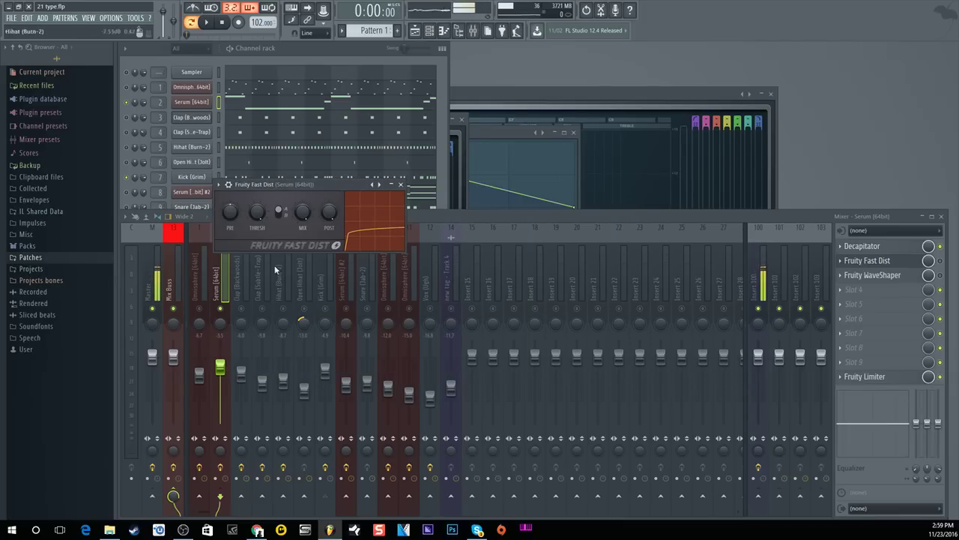
left_click(401, 184)
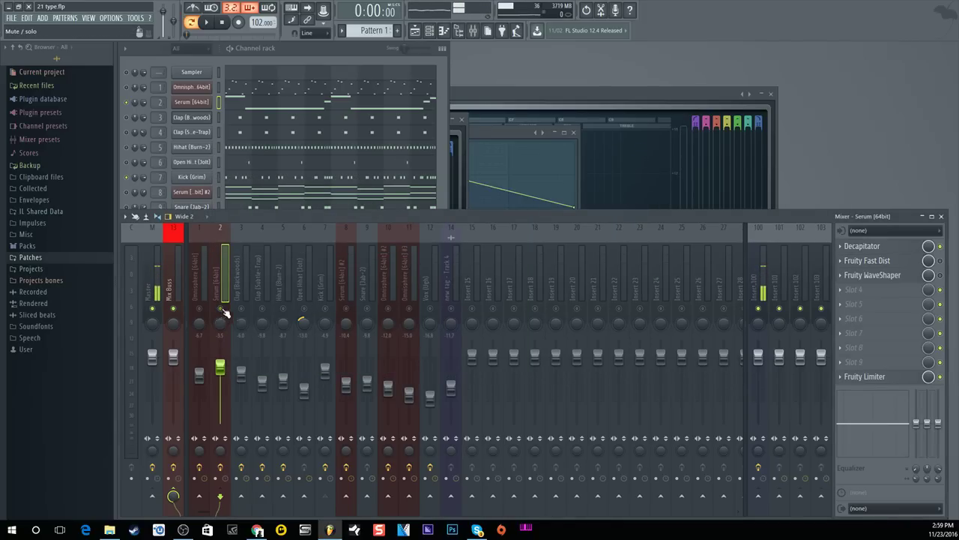
Step: Select the Kick (Grim) mixer track and play the pattern briefly to check its signal
left_click(327, 286)
key("space")
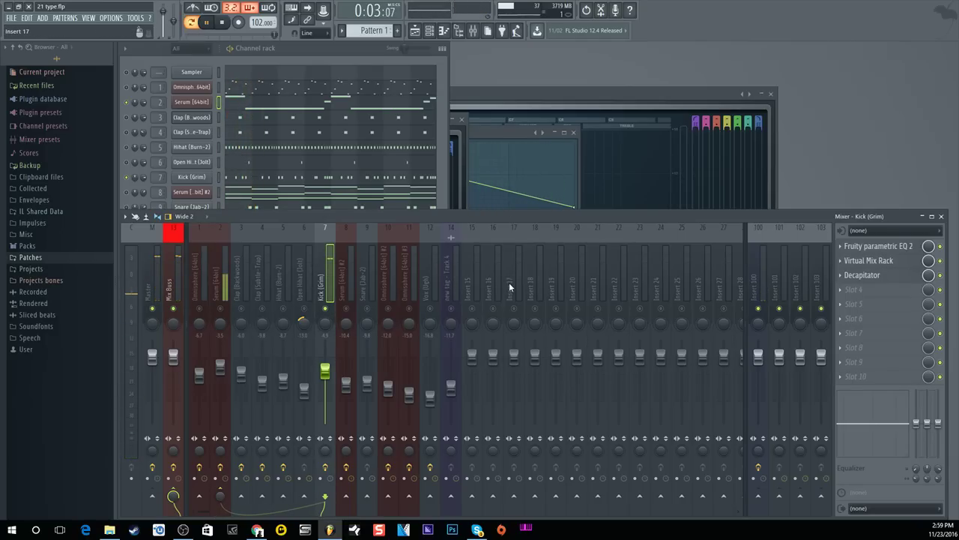
key("space")
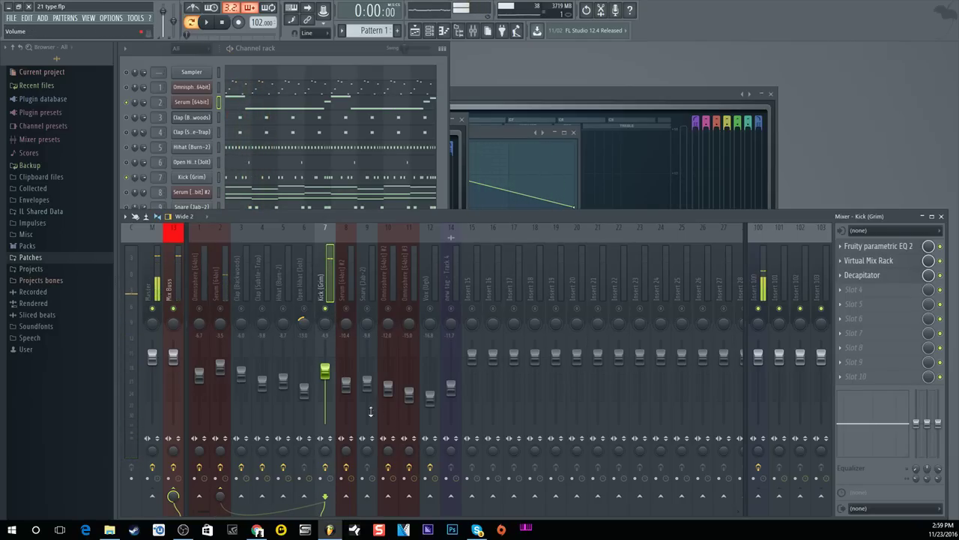
Step: Play the bass and kick with the Kick (Grim) track's effects bypassed, and stop playback
key("space")
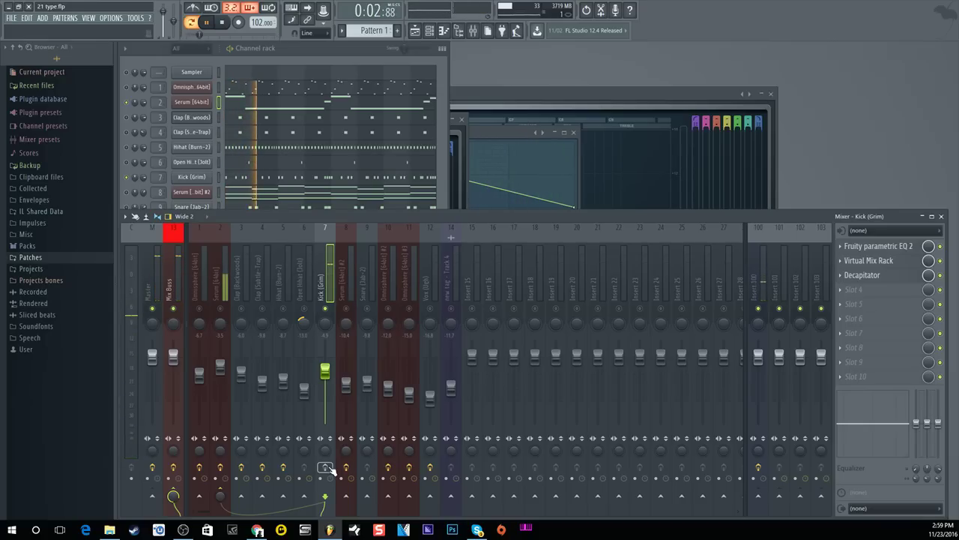
key("space")
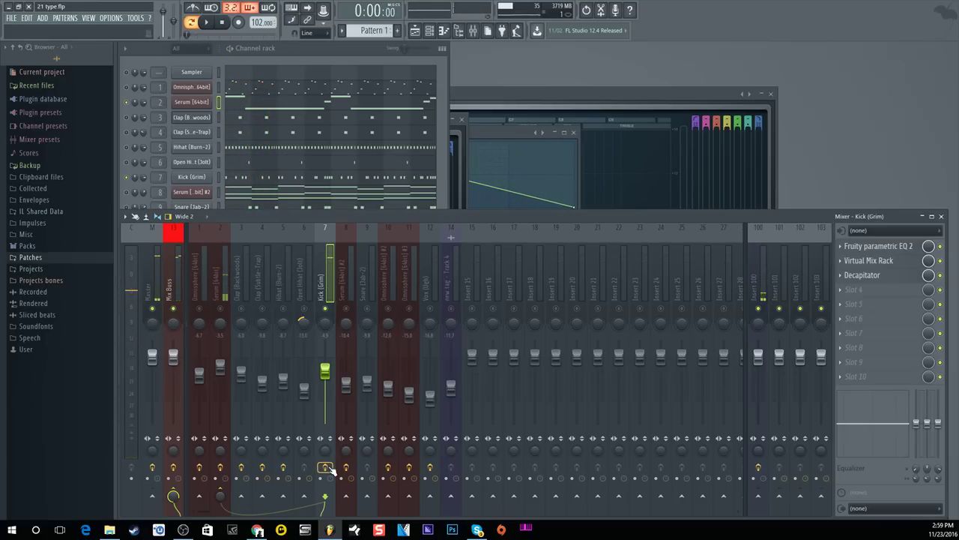
Step: Open the first Fruity parametric EQ 2 on the Kick (Grim) track and play the pattern, bypassing the EQ to compare the sound
left_click(890, 252)
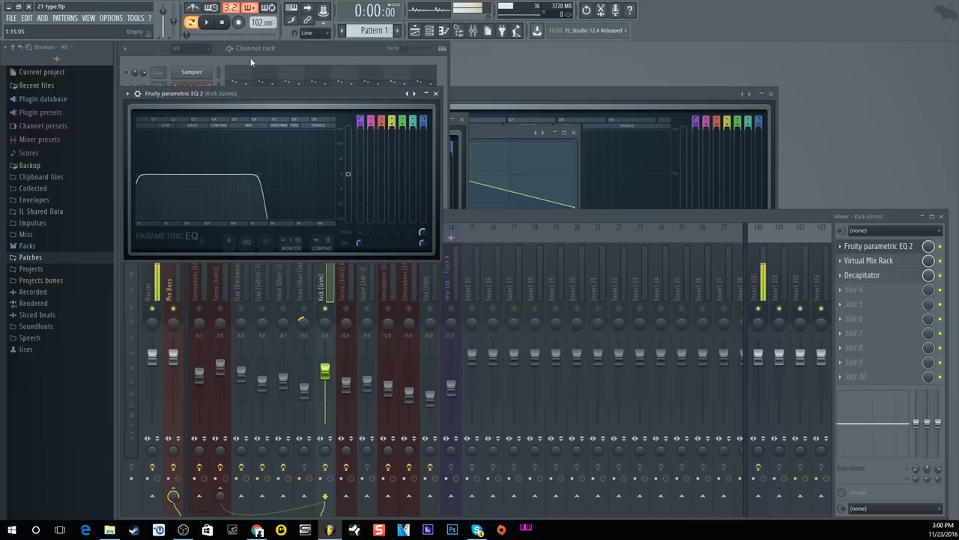
left_click(206, 22)
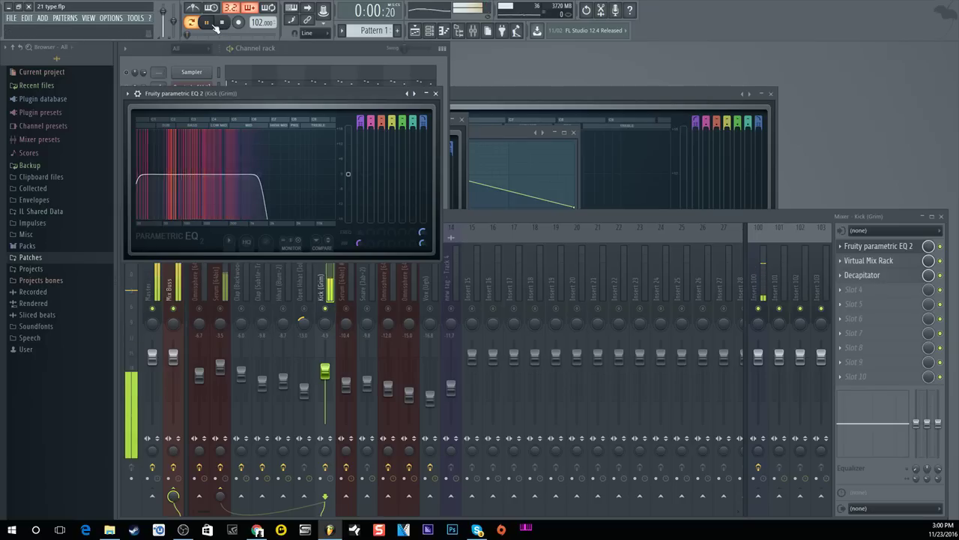
left_click(932, 252)
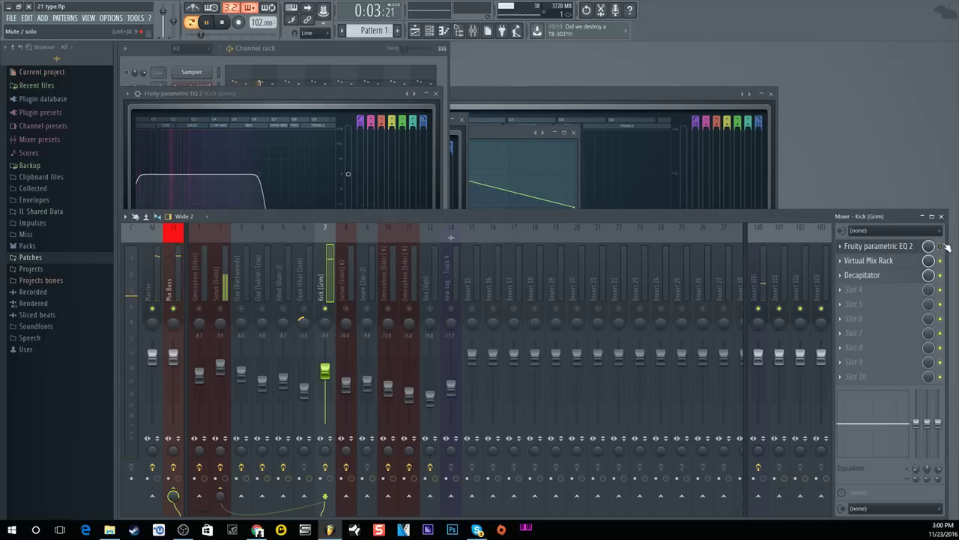
left_click(223, 23)
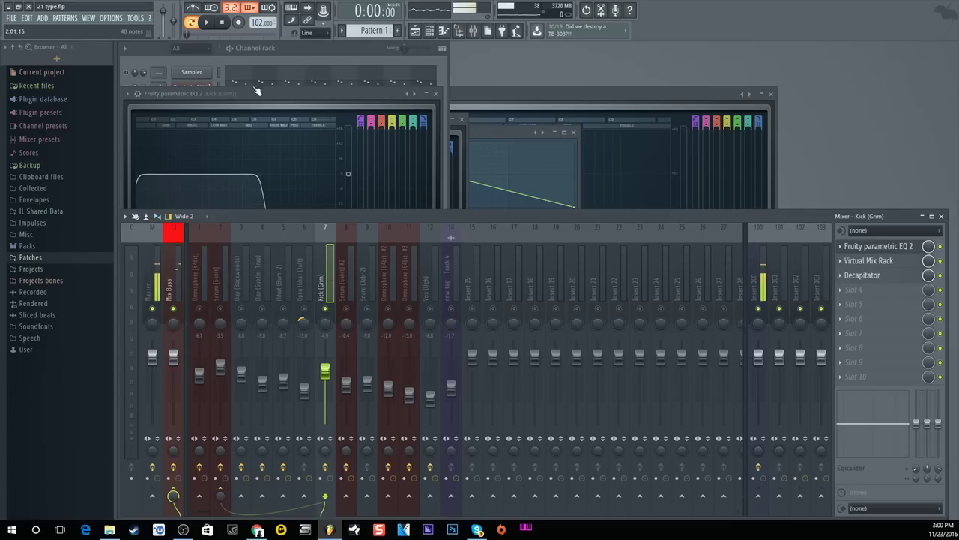
left_click_drag(257, 93, 347, 106)
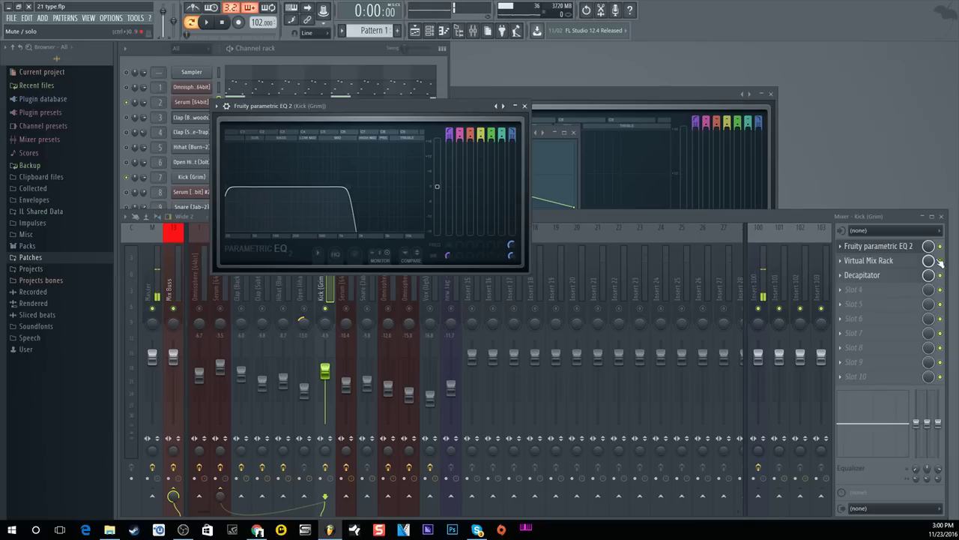
Step: Add a Fruity parametric EQ 2 in slot 4 of the Kick (Grim) track and switch it to a low-cut and high-cut preset
left_click(883, 263)
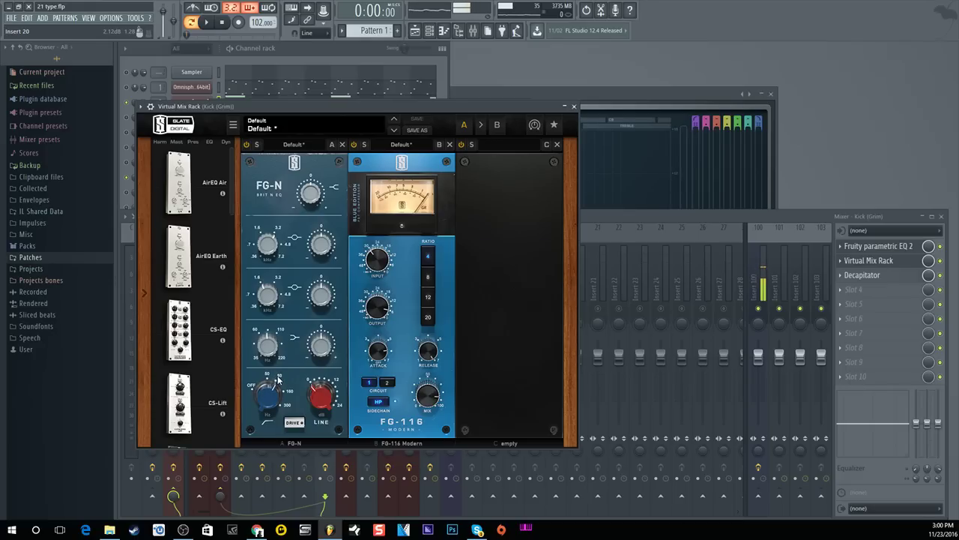
left_click(855, 289)
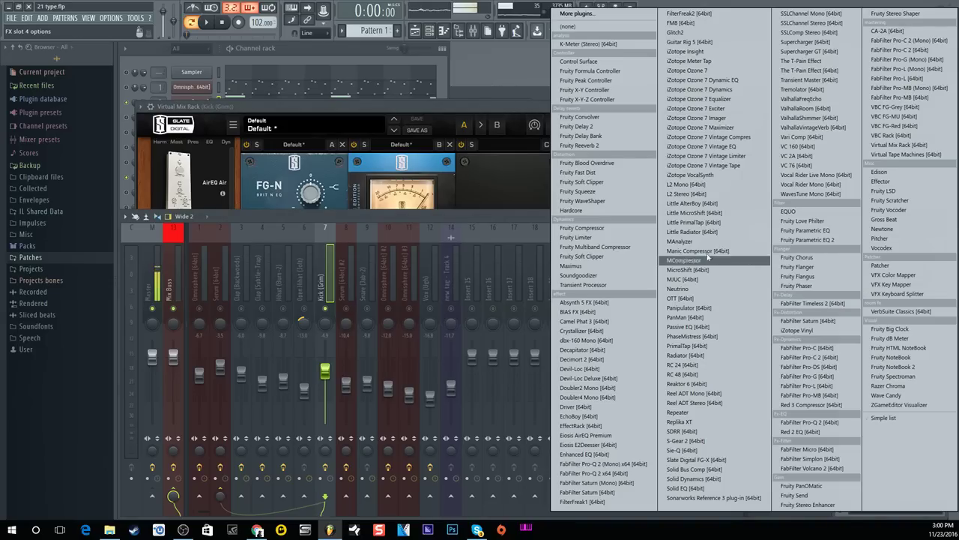
left_click(807, 240)
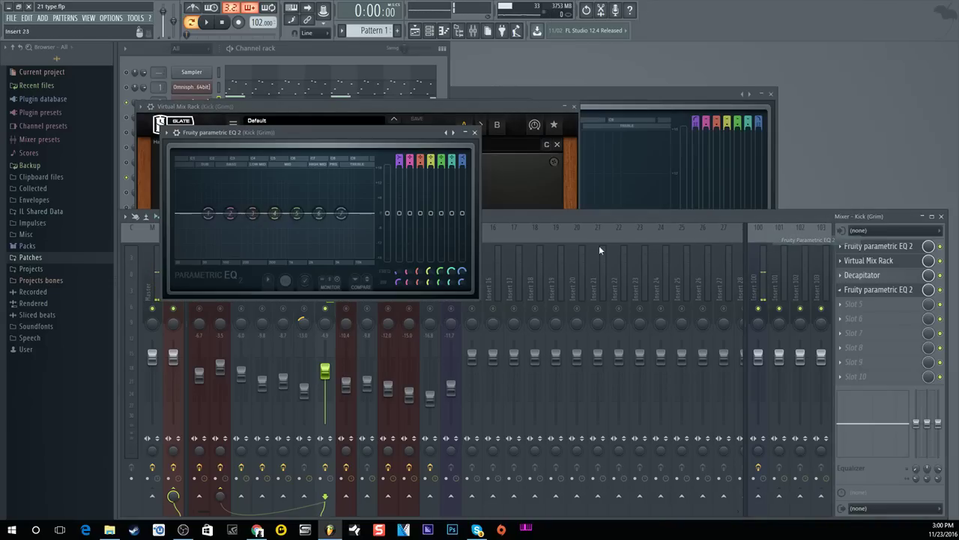
left_click(453, 132)
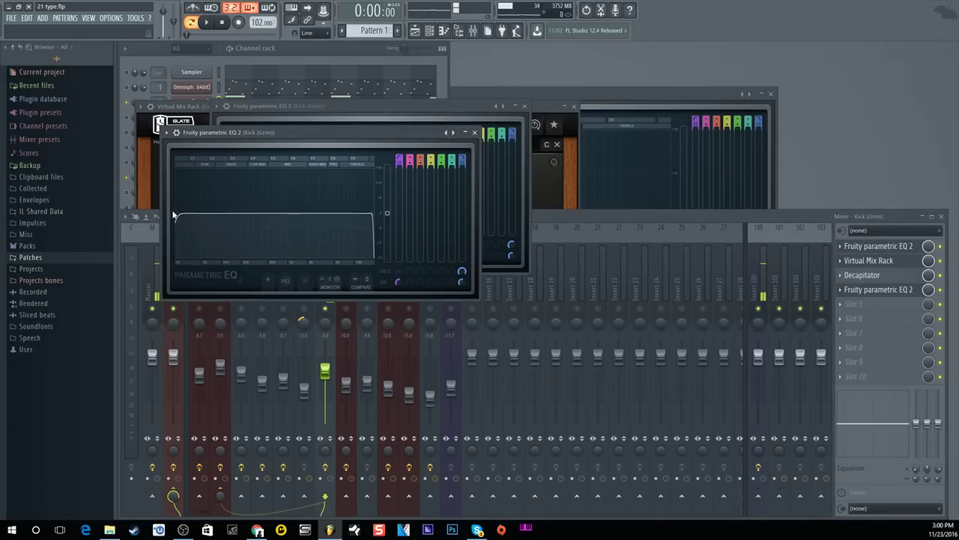
Step: Raise the low cut and lower the high cut of the slot 4 EQ, close its window and bypass it
left_click_drag(175, 215, 216, 213)
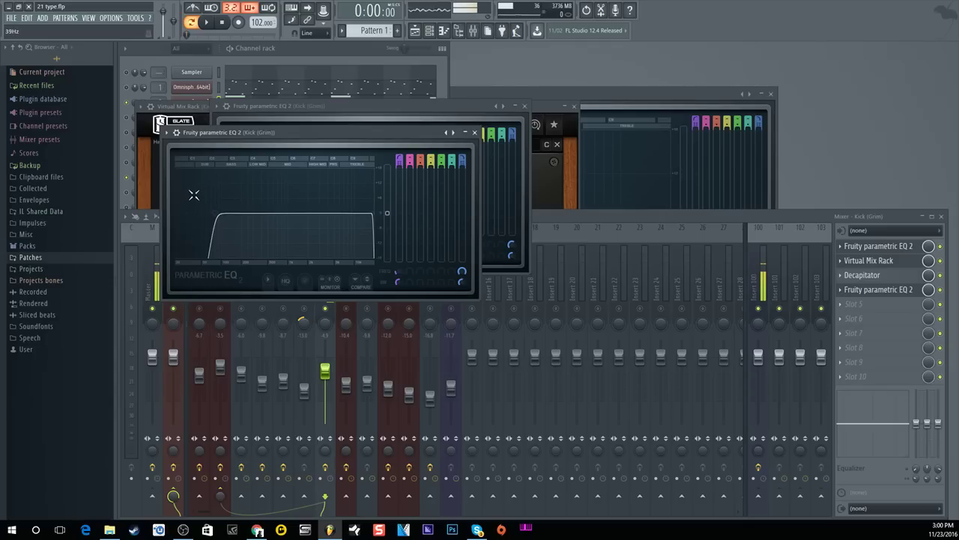
left_click_drag(374, 214, 300, 215)
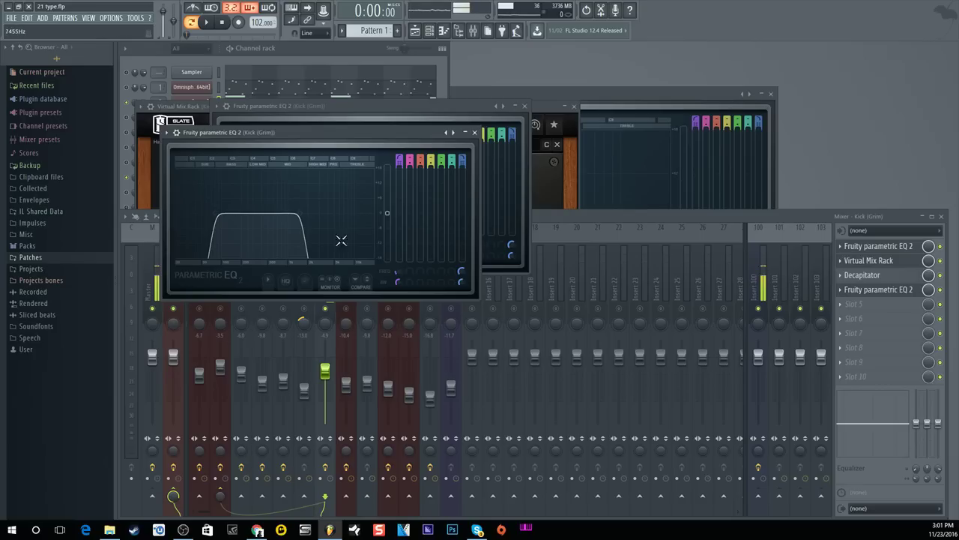
left_click(475, 132)
left_click(946, 295)
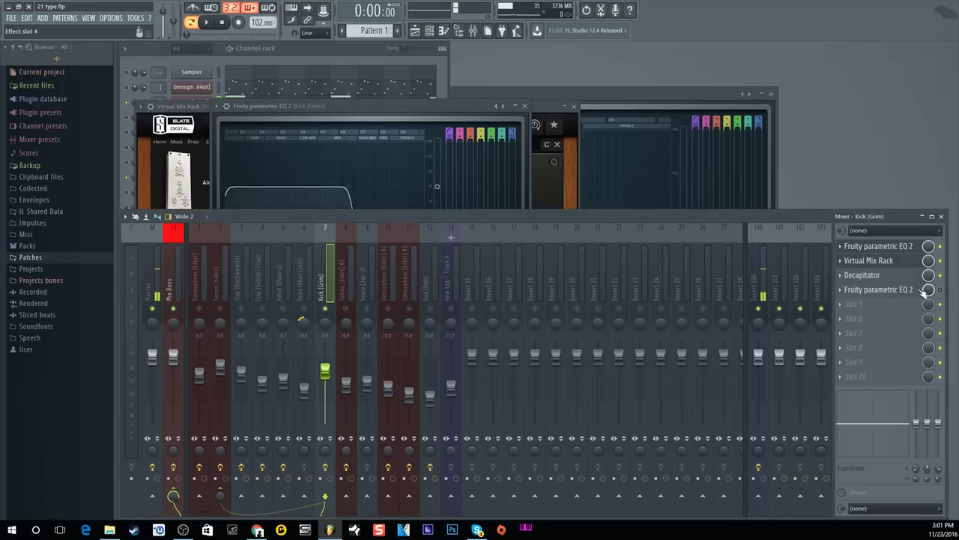
Step: Open Virtual Mix Rack on the Kick (Grim) track, play the pattern with it bypassed to compare, and close its window
left_click(862, 260)
left_click(868, 261)
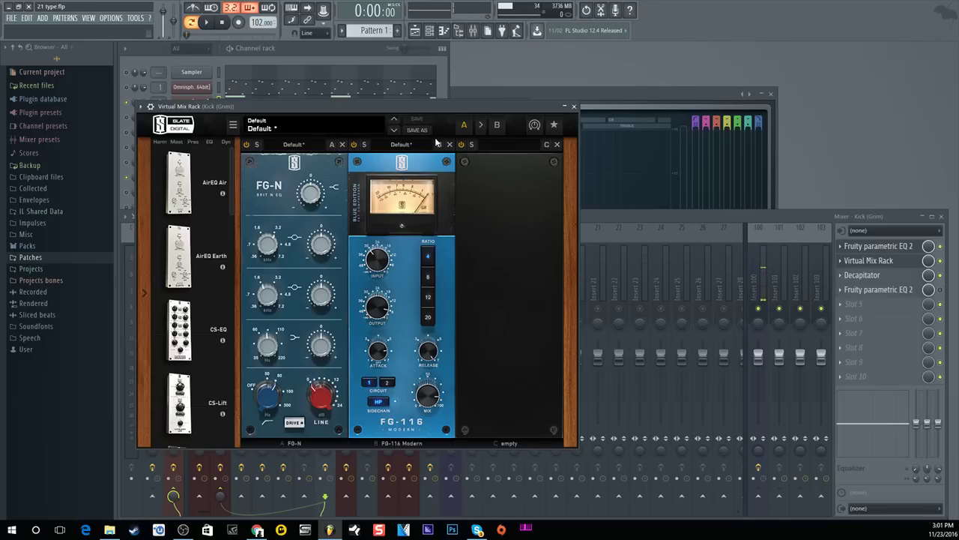
left_click(946, 264)
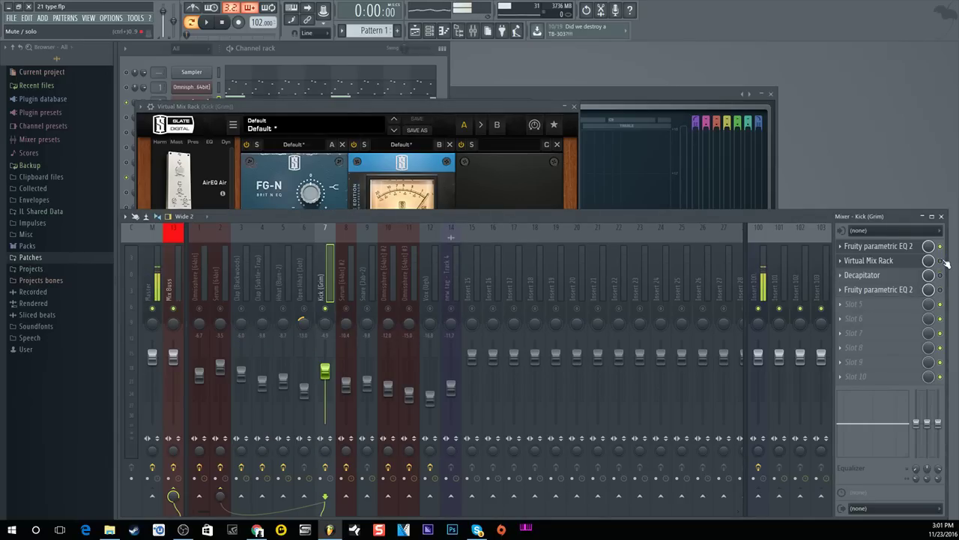
key("space")
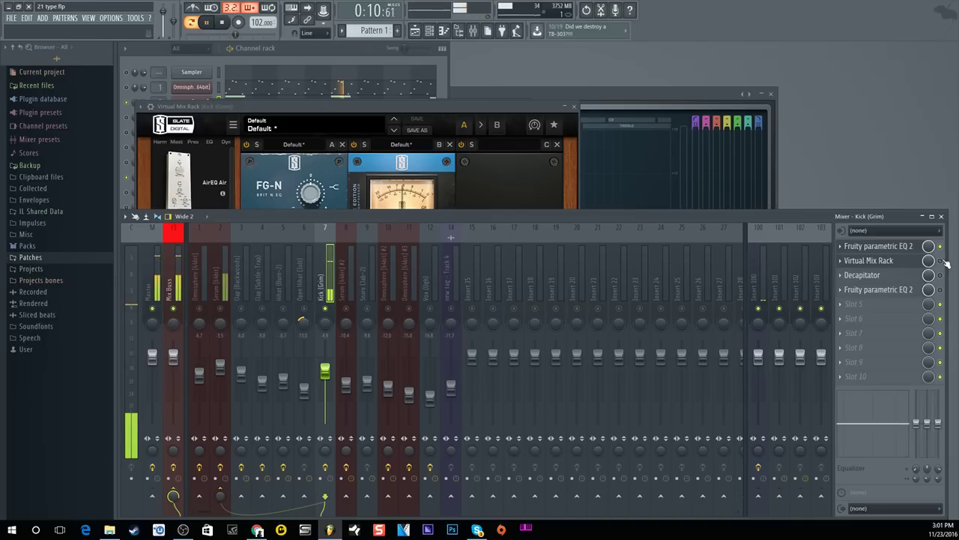
key("space")
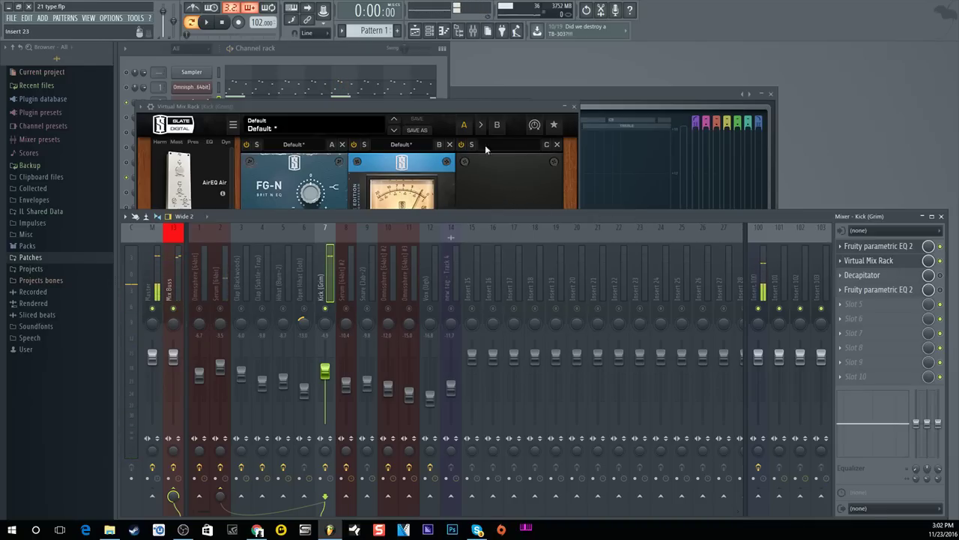
left_click(455, 105)
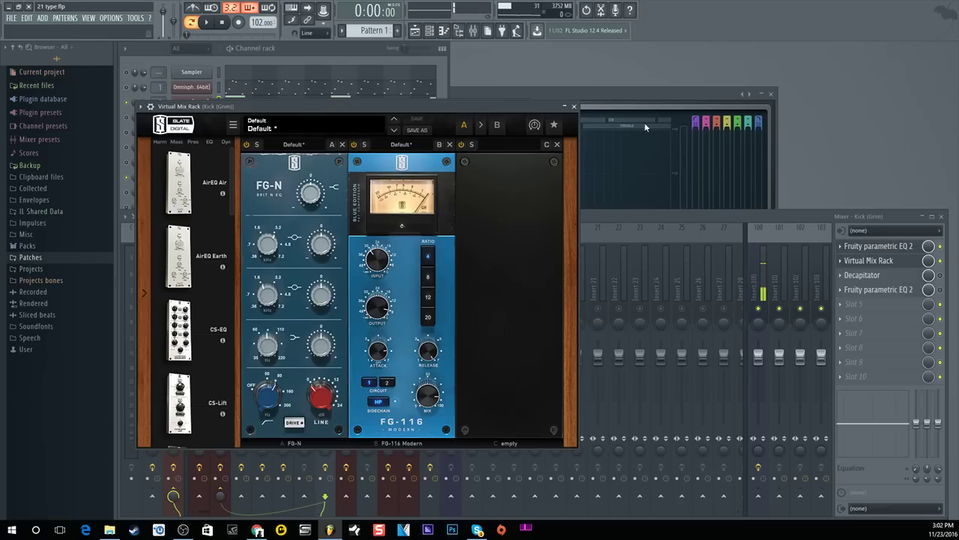
left_click(574, 105)
Step: Open Decapitator on the Kick (Grim) track, re-enable it during playback to compare the sound, and close its window
left_click(909, 277)
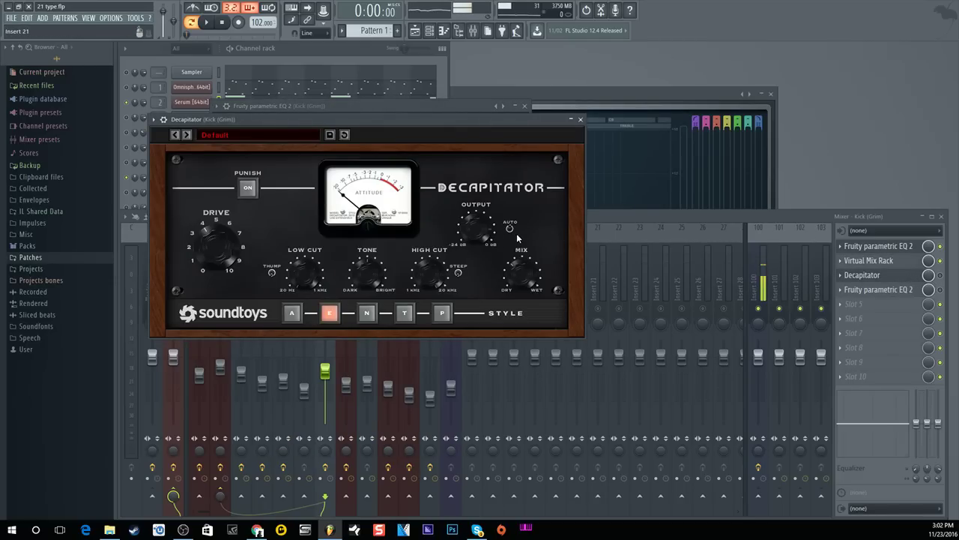
key("space")
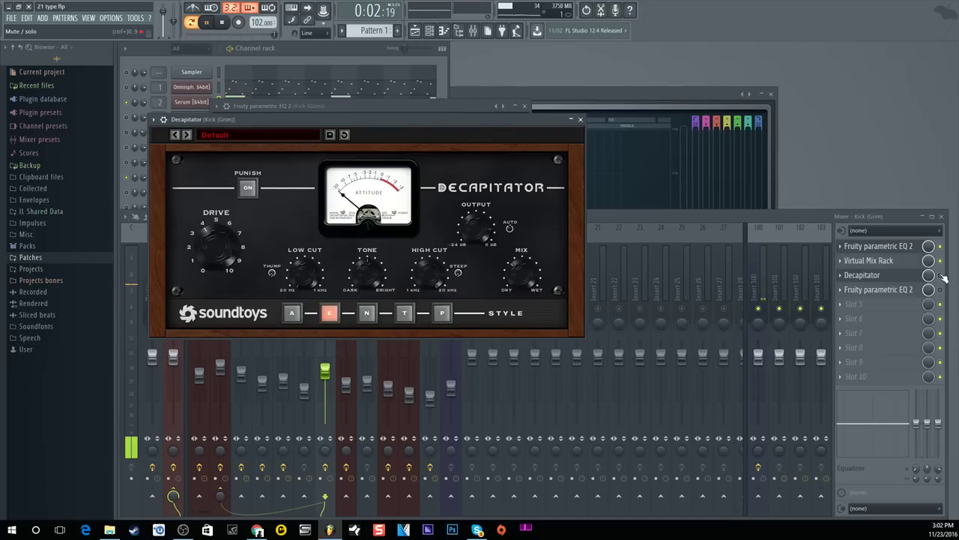
left_click(944, 278)
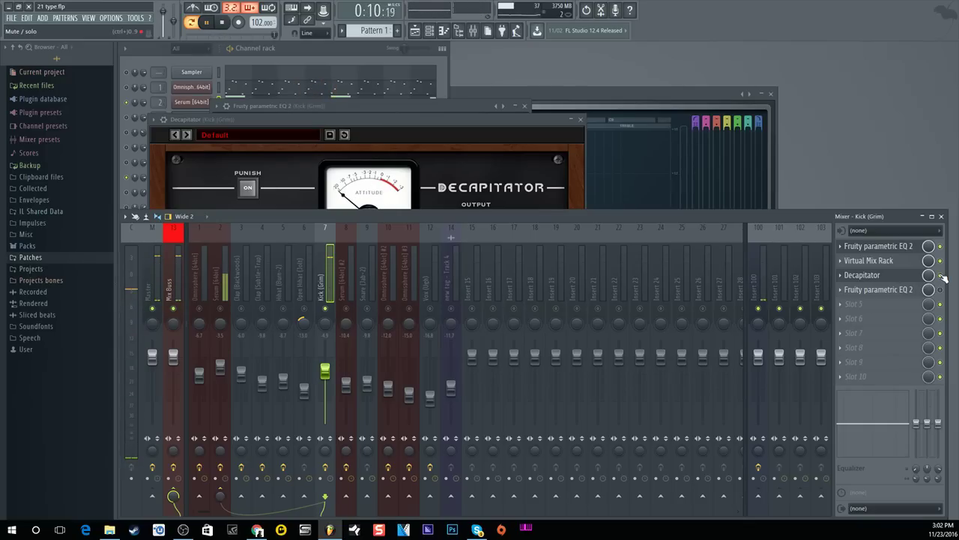
key("space")
left_click(436, 119)
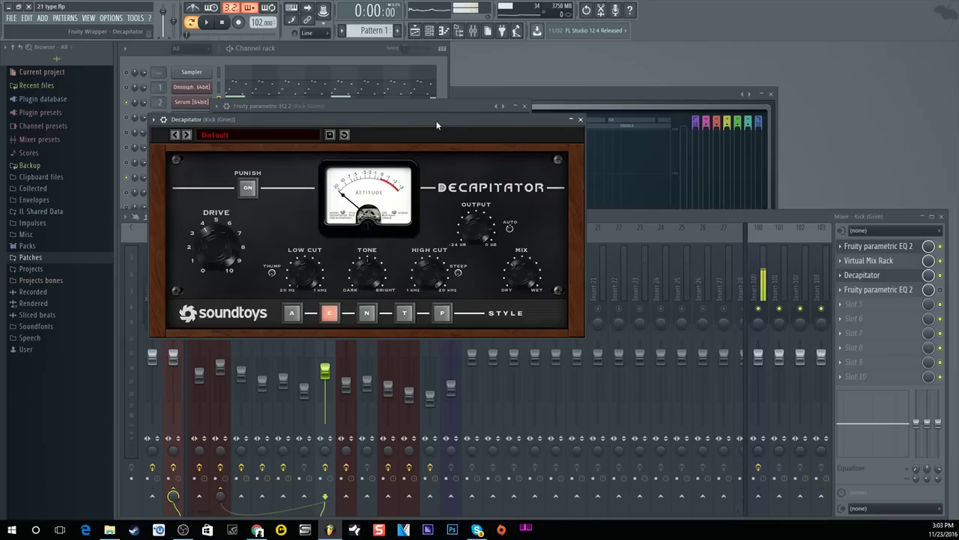
left_click(580, 119)
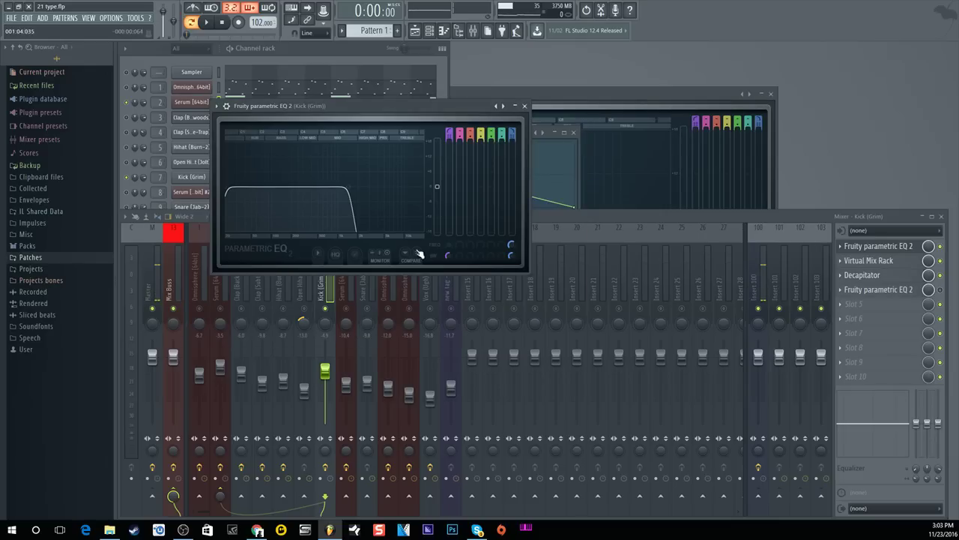
Step: Select the Serum [64bit] mixer track and play the bass and kick together, stopping after a short listen
left_click(221, 300)
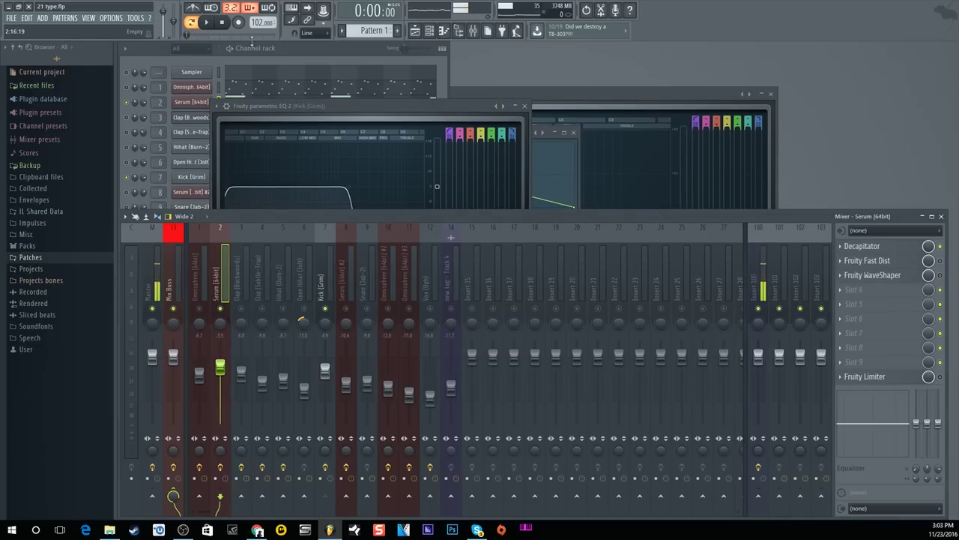
left_click(209, 23)
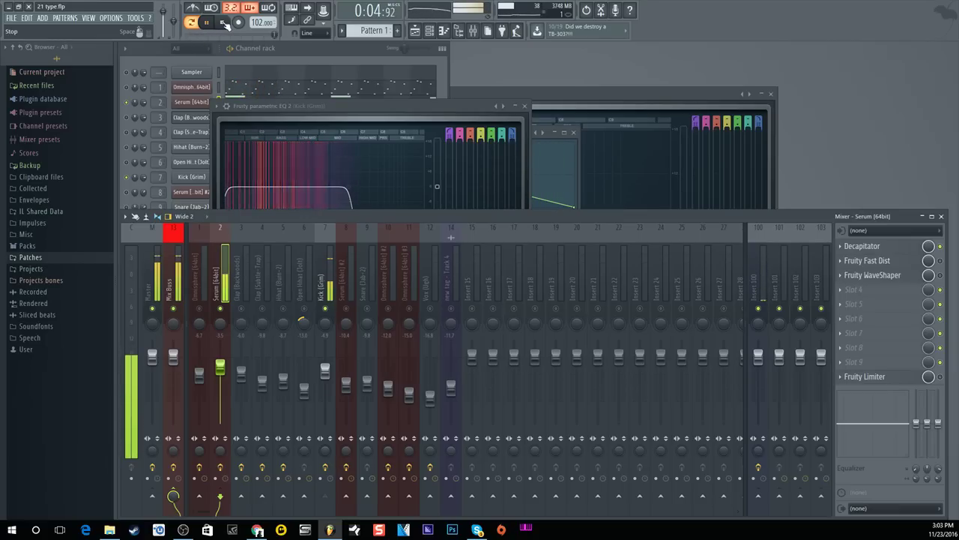
left_click(223, 23)
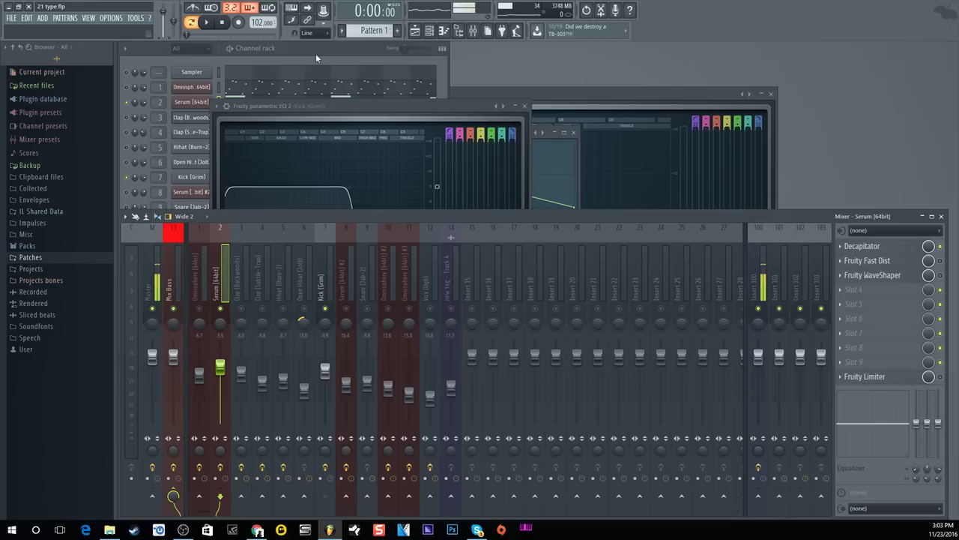
Step: Load a fresh Fruity Limiter in slot 10 of the Serum [64bit] track, enable it and place its window clear of the tracks
left_click(841, 379)
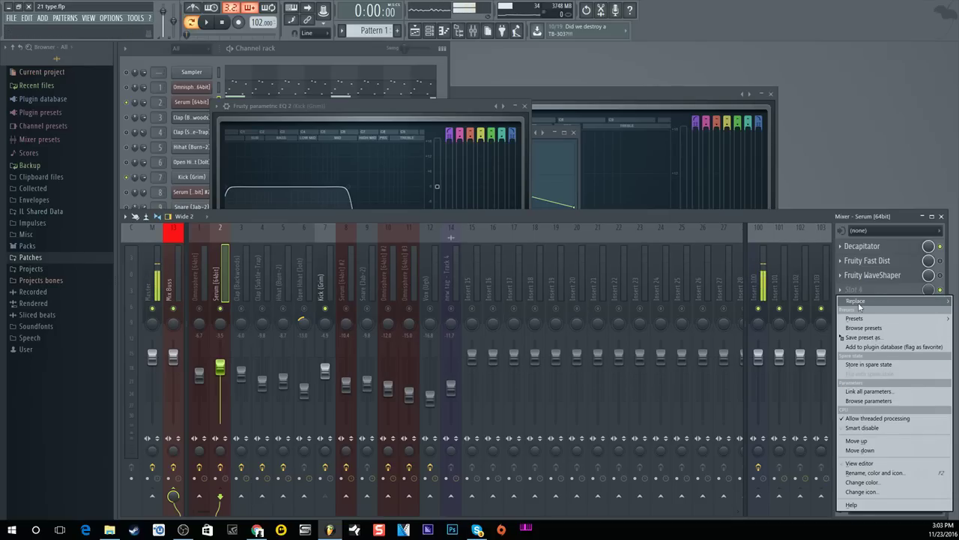
mouse_move(858, 300)
left_click(575, 237)
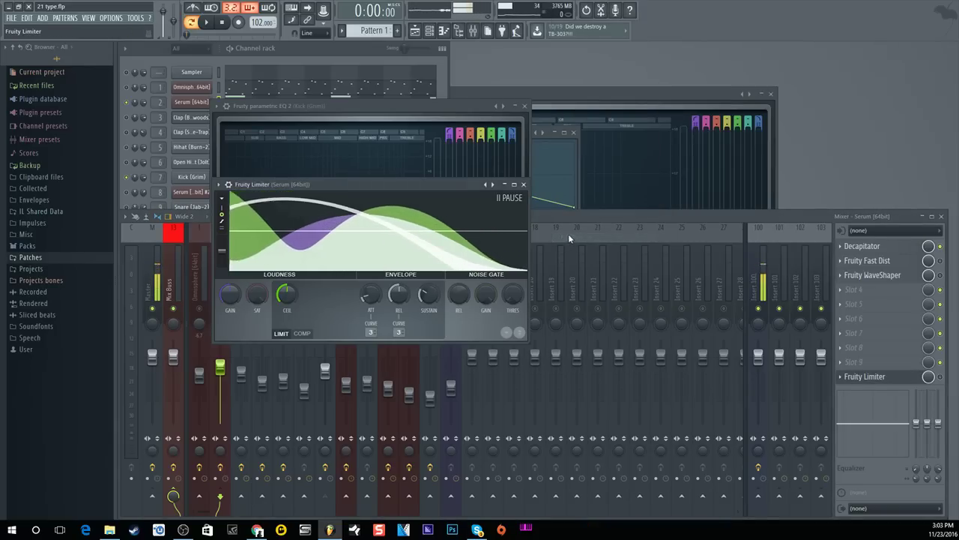
left_click(865, 376)
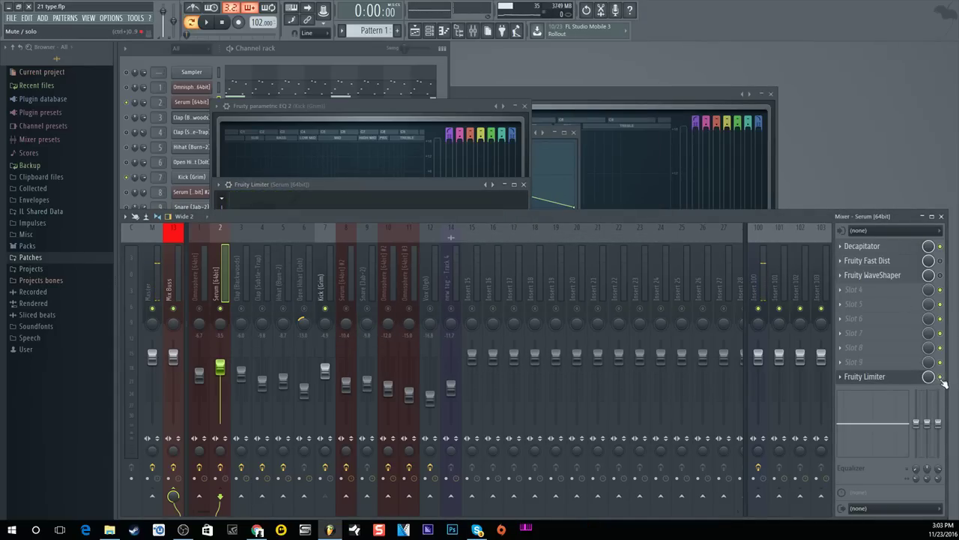
left_click(865, 376)
left_click_drag(406, 156, 577, 152)
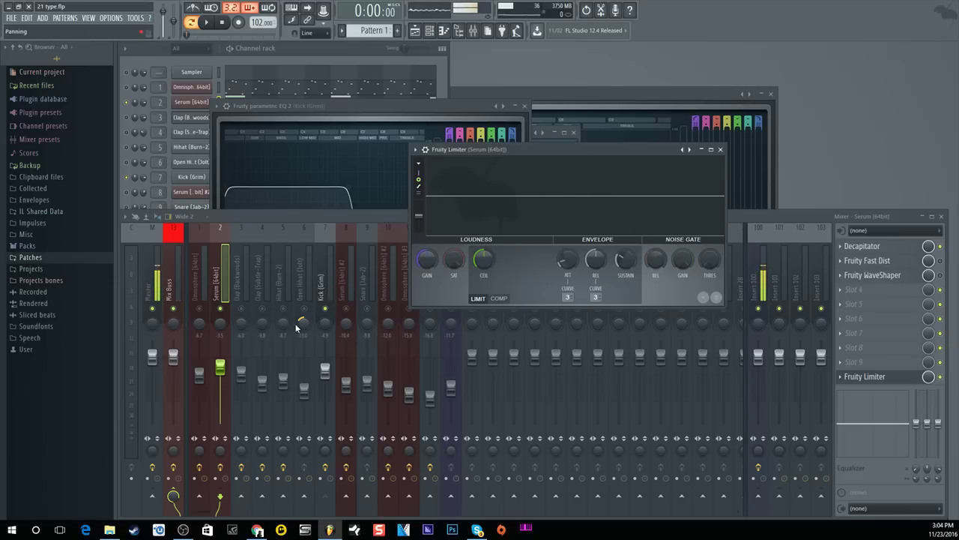
Step: Sidechain the Kick (Grim) mixer track to the Serum [64bit] track
left_click(327, 292)
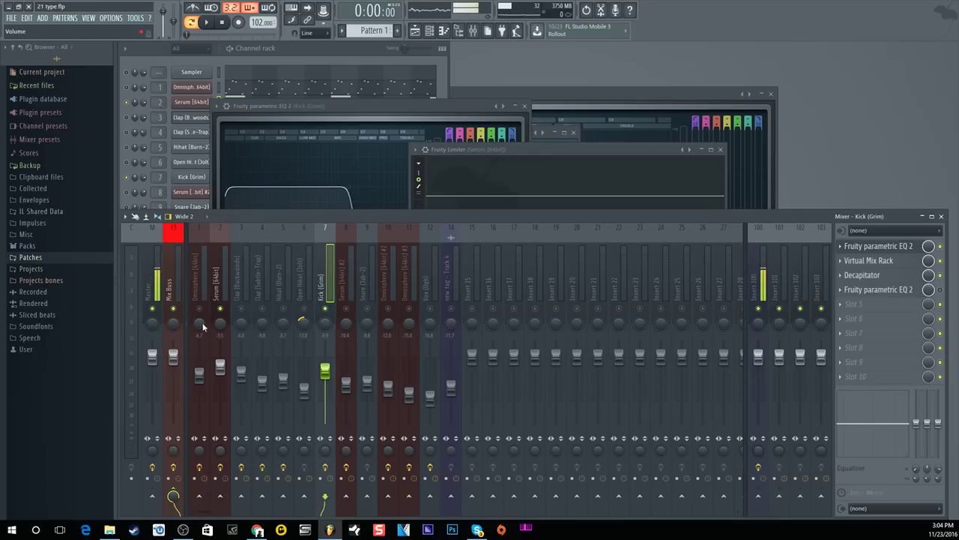
left_click(221, 498)
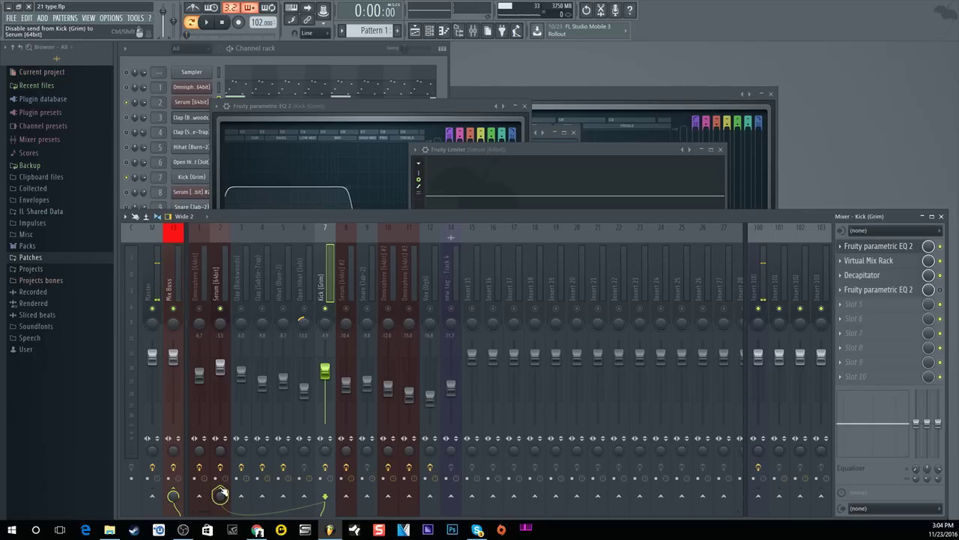
right_click(221, 495)
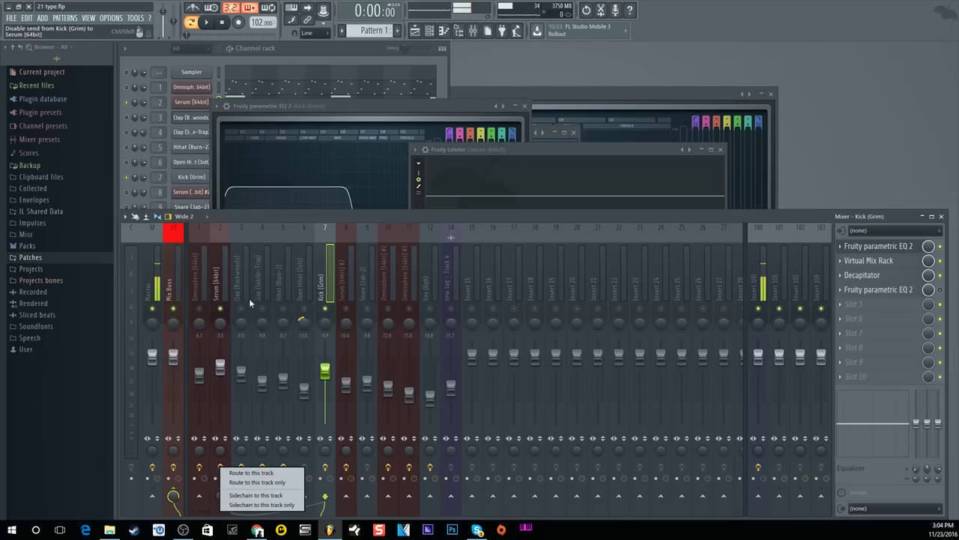
left_click(246, 496)
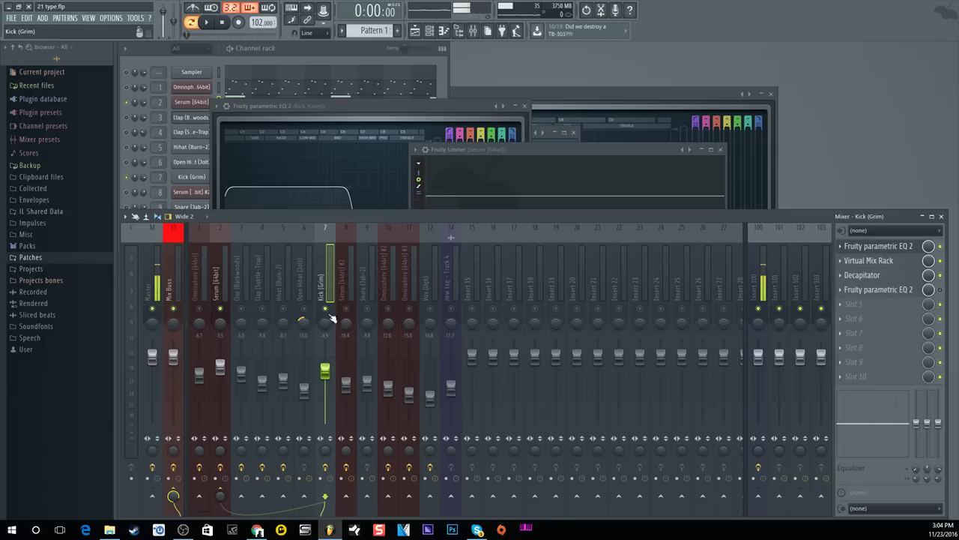
Step: Return to the Serum [64bit] mixer track and bring its Fruity Limiter window forward, placed over the mixer
left_click(218, 277)
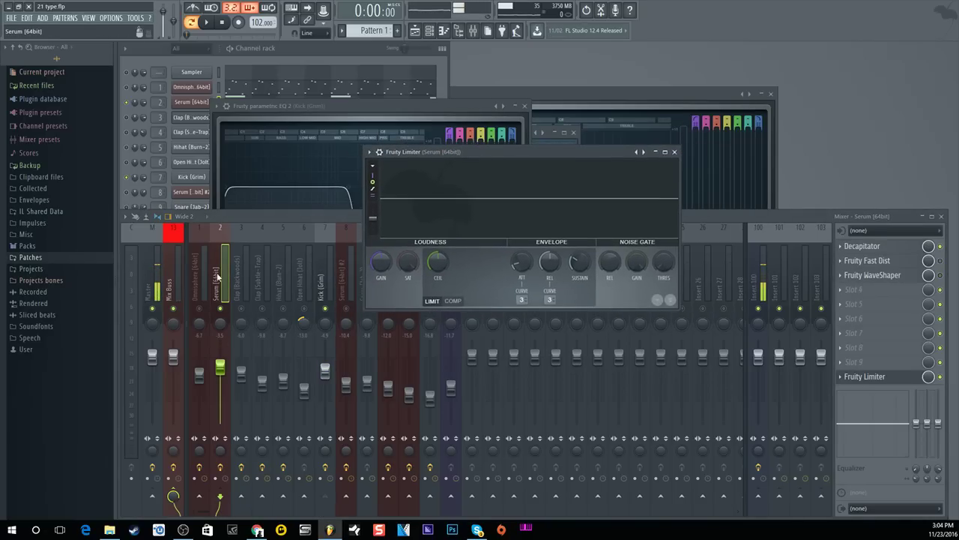
left_click(219, 278)
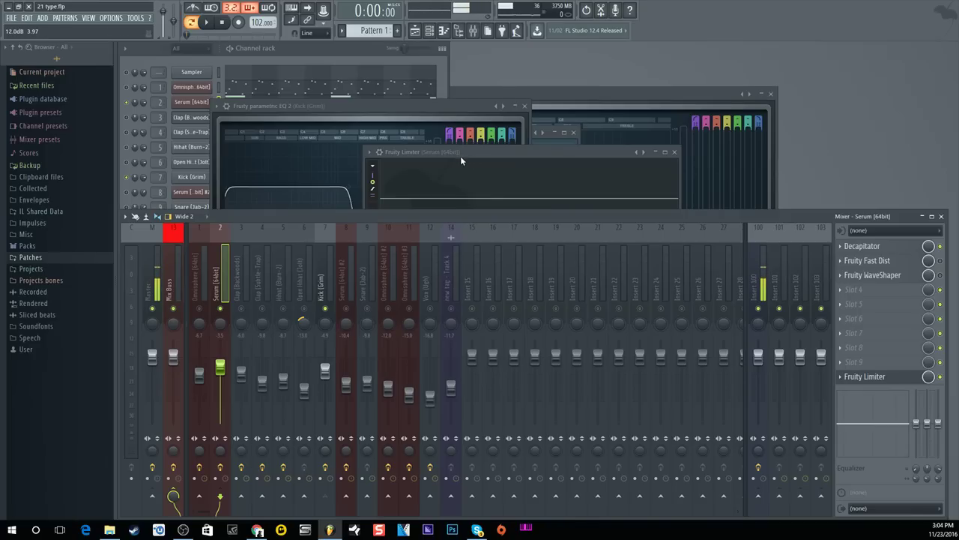
left_click_drag(460, 157, 442, 176)
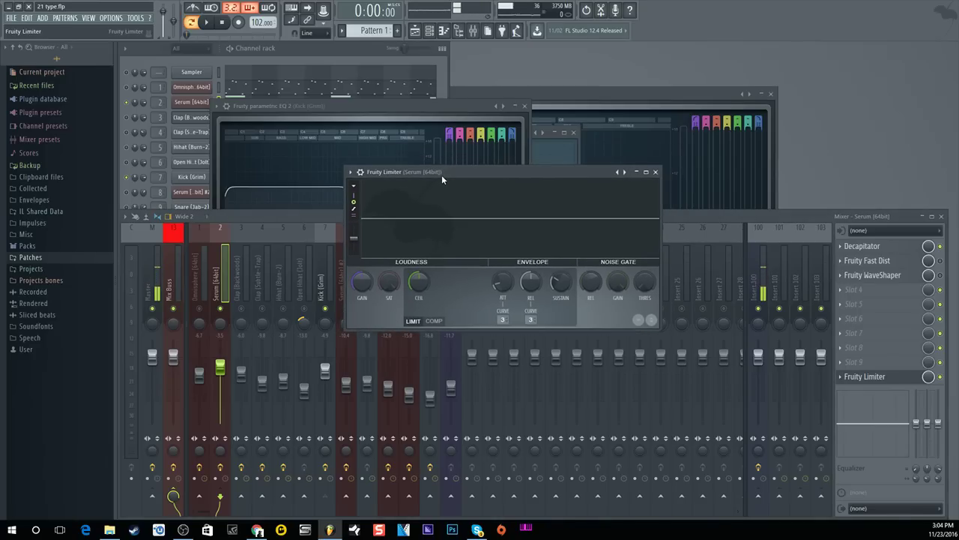
Step: Switch Fruity Limiter on the Serum [64bit] track to compressor mode and set its sidechain input to Kick (Grim)
left_click(437, 324)
left_click(420, 322)
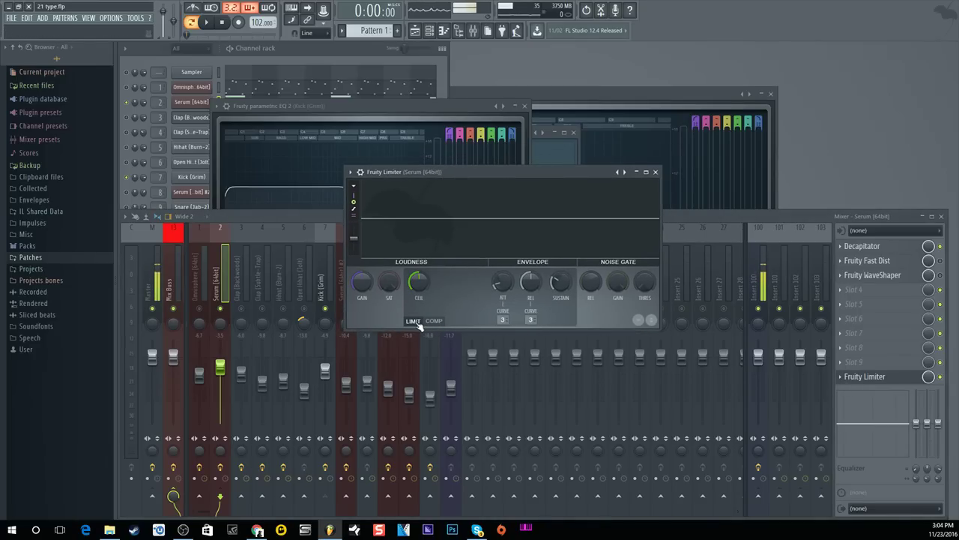
left_click(433, 324)
left_click(420, 323)
left_click(433, 323)
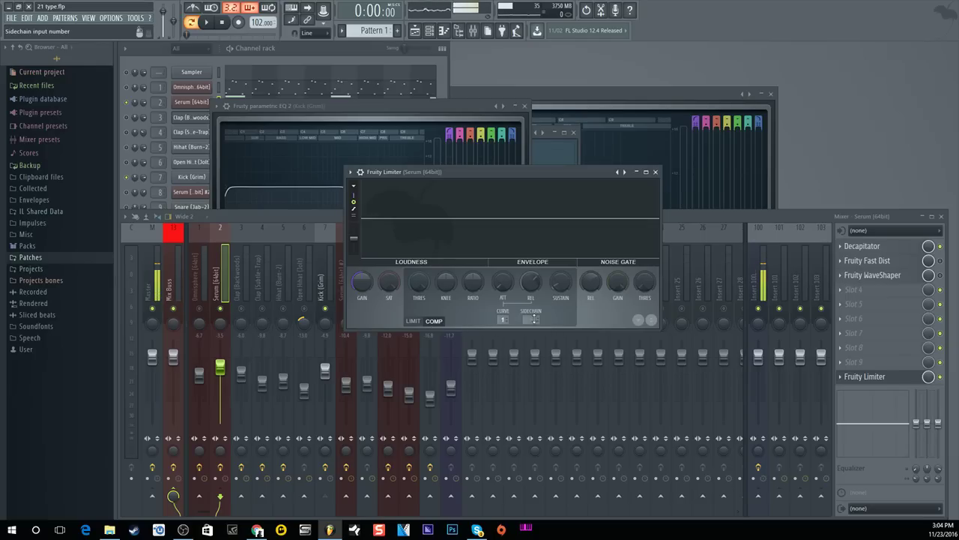
left_click(533, 319)
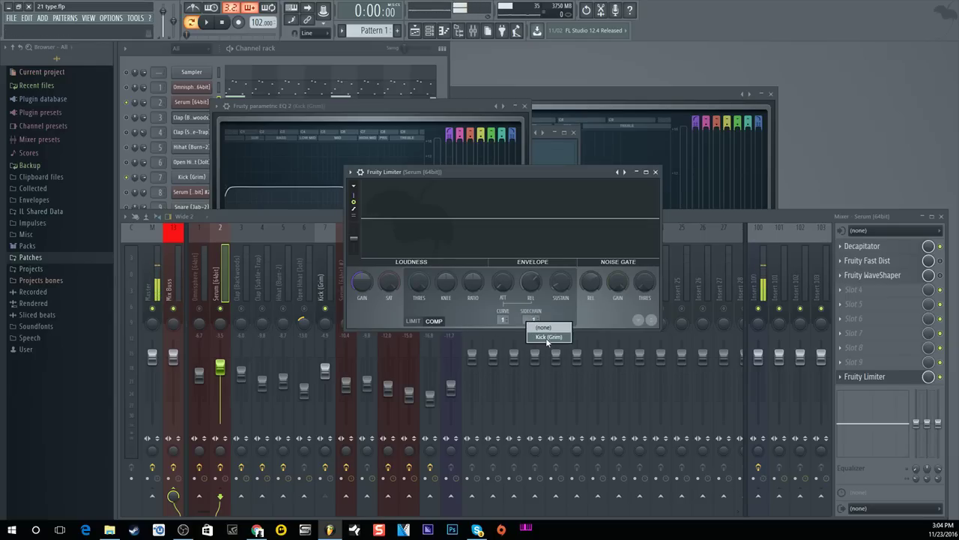
left_click(548, 338)
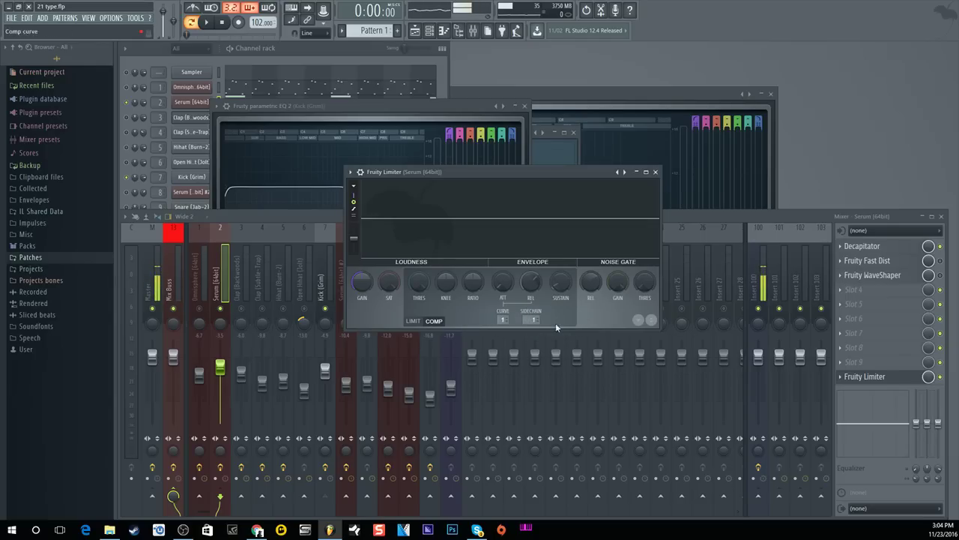
Step: Lower the compressor threshold, set the knee to 100% and raise the ratio, playing the bass and kick before and after
left_click(211, 25)
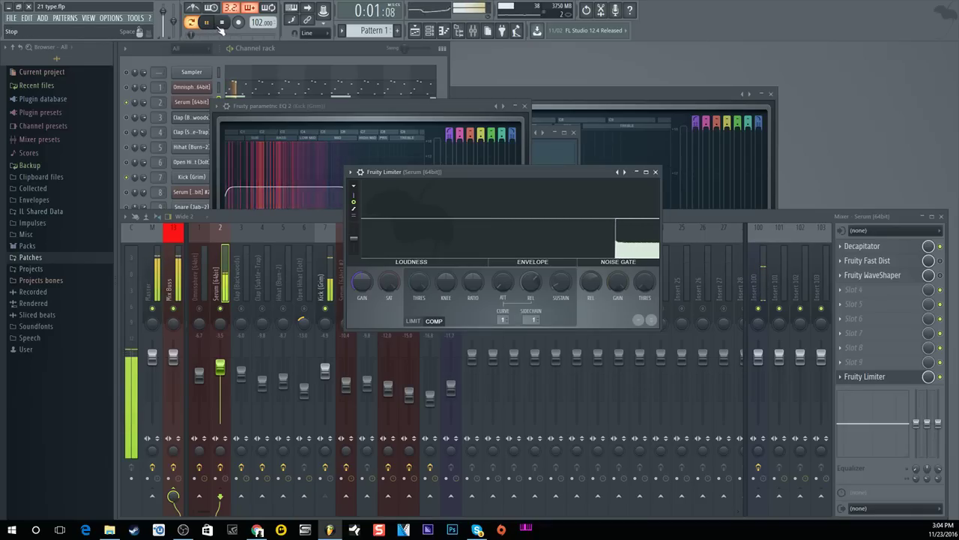
left_click(223, 25)
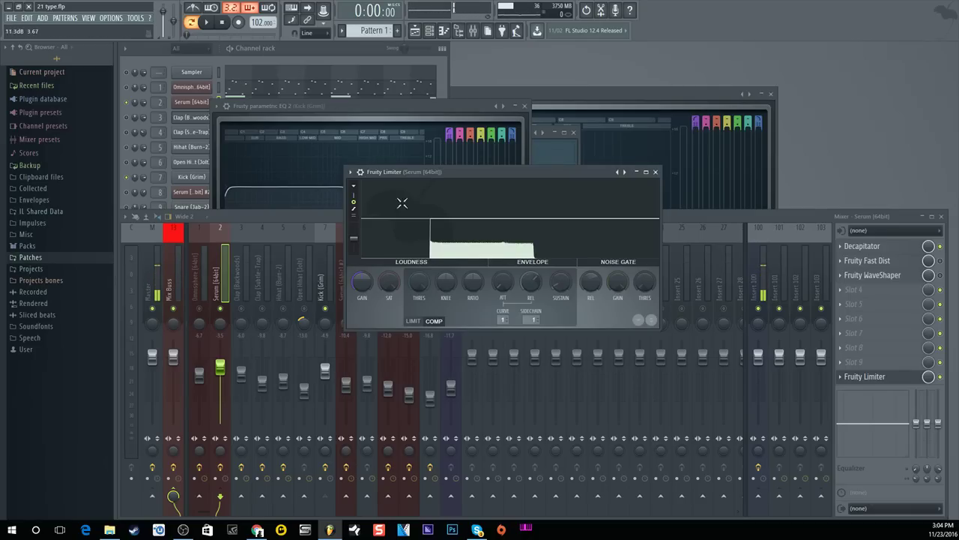
left_click_drag(420, 283, 446, 247)
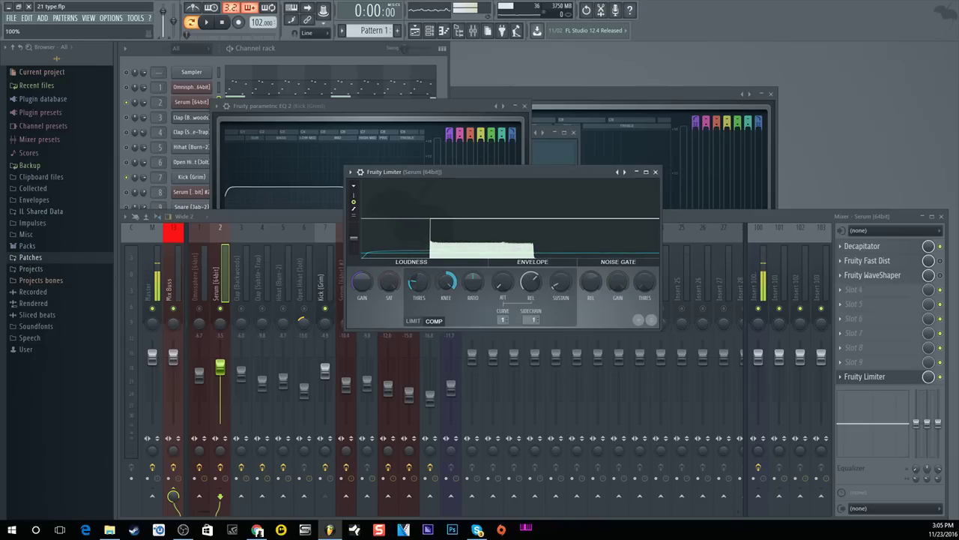
left_click_drag(473, 282, 473, 263)
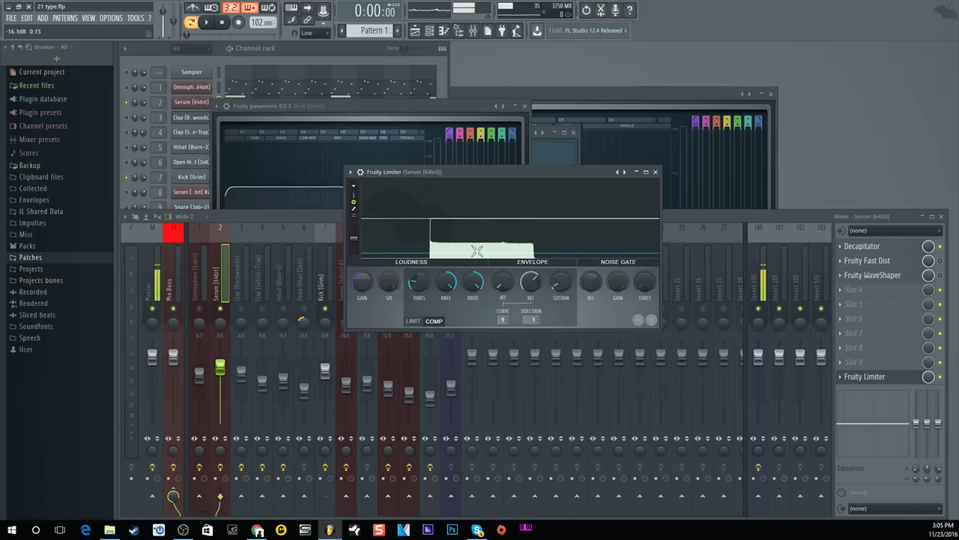
left_click(207, 23)
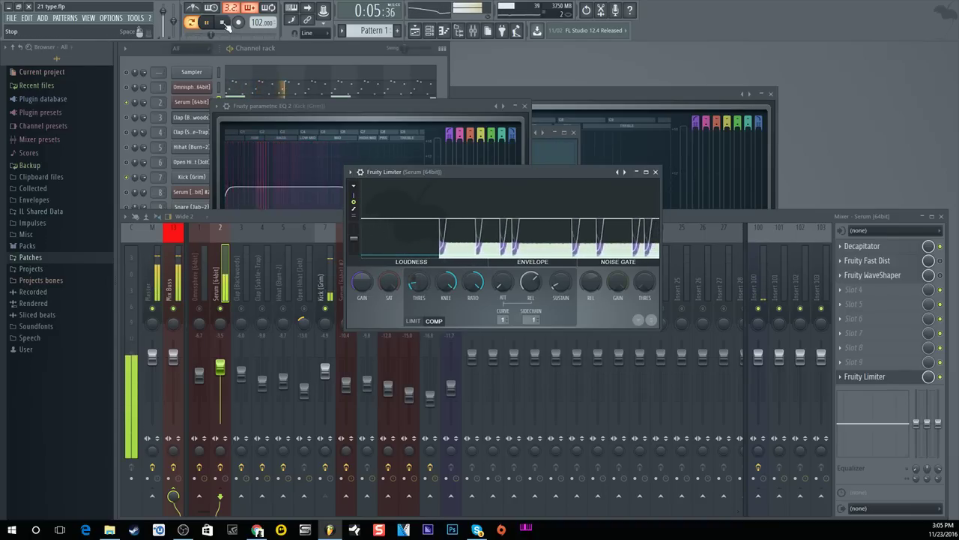
key("space")
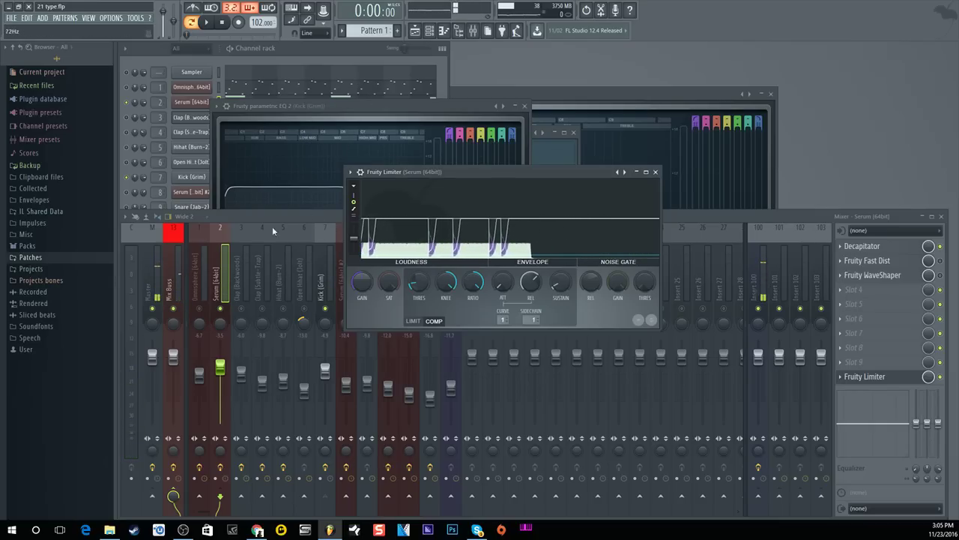
Step: Shorten the compressor's release in Fruity Limiter, fine-tuning it while the bass and kick play, and stop playback
left_click_drag(534, 282, 535, 286)
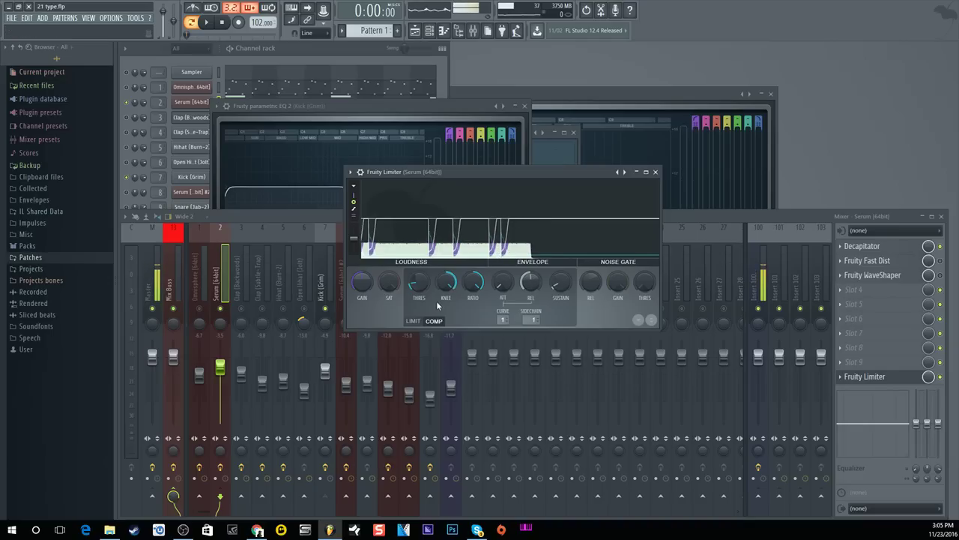
left_click_drag(514, 284, 515, 278)
left_click(207, 25)
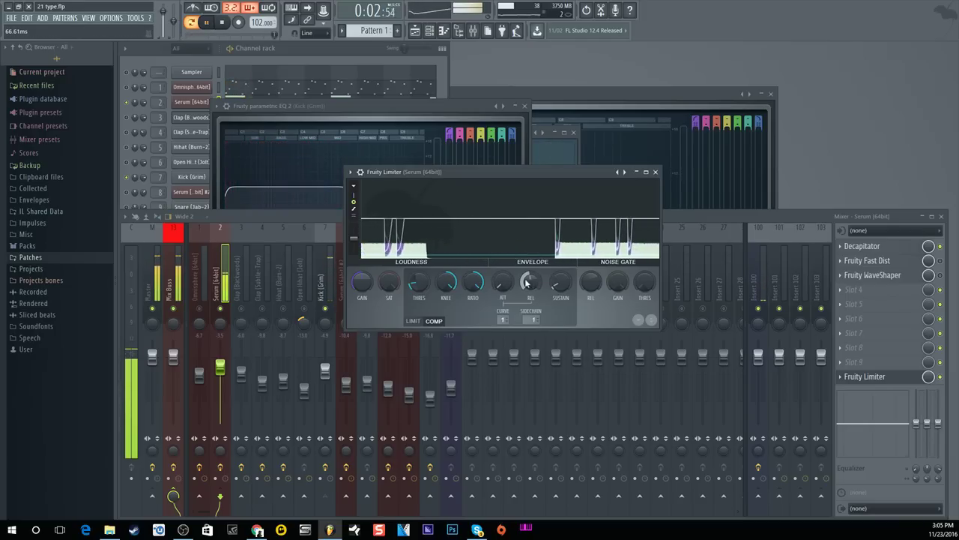
left_click(223, 24)
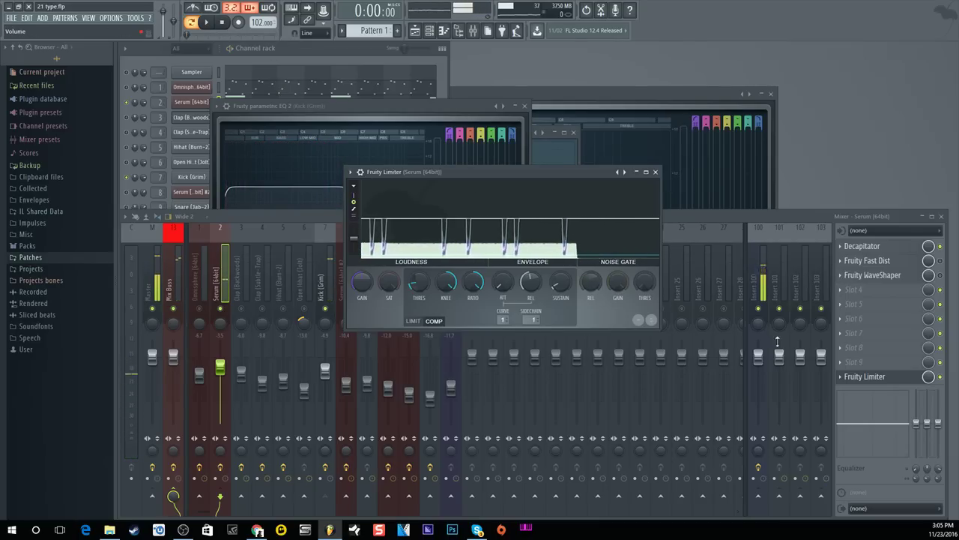
Step: Play the bass and kick, bypass Fruity Limiter during playback to compare the sound, and stop
key("space")
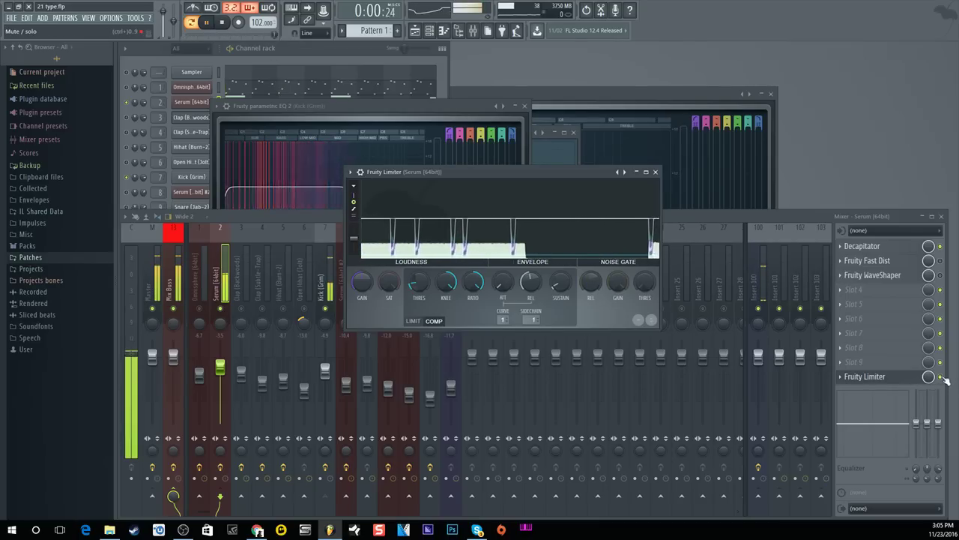
left_click(943, 378)
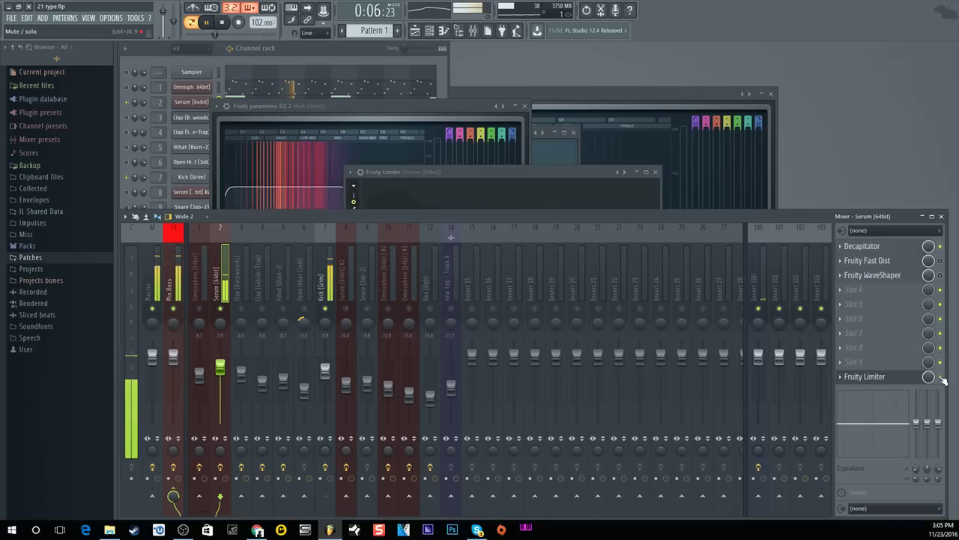
key("space")
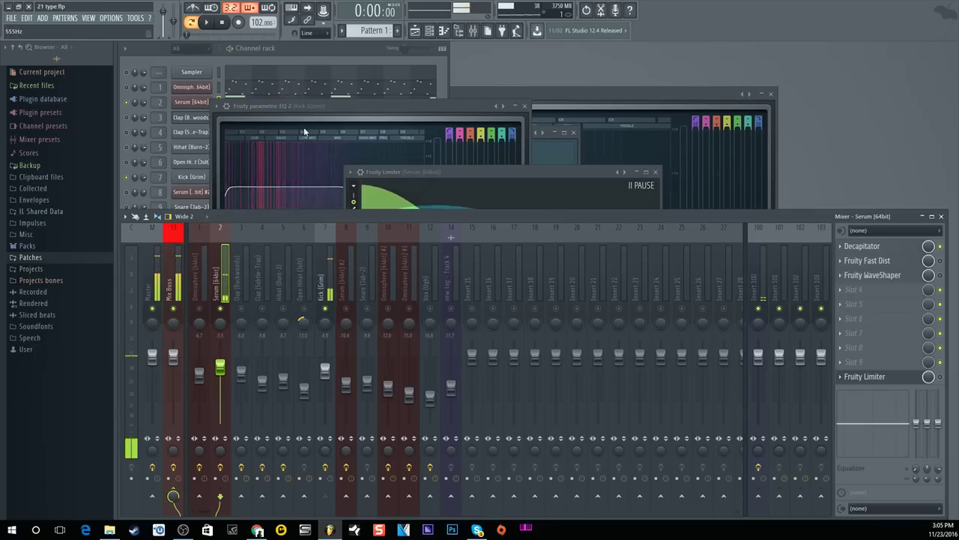
Step: Unmute all channels in the Channel rack and bring the mixer back to the front
left_click(132, 92)
right_click(132, 92)
left_click(133, 94)
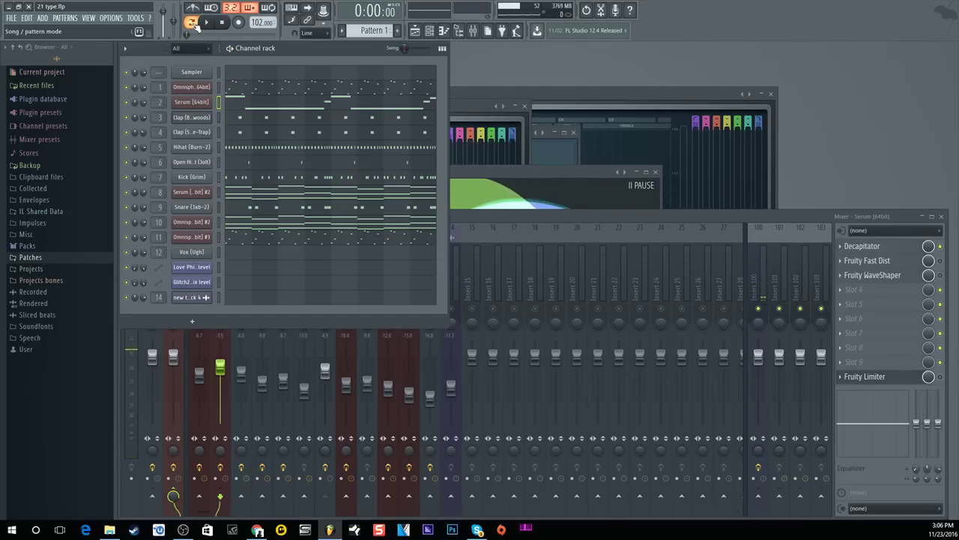
left_click(488, 308)
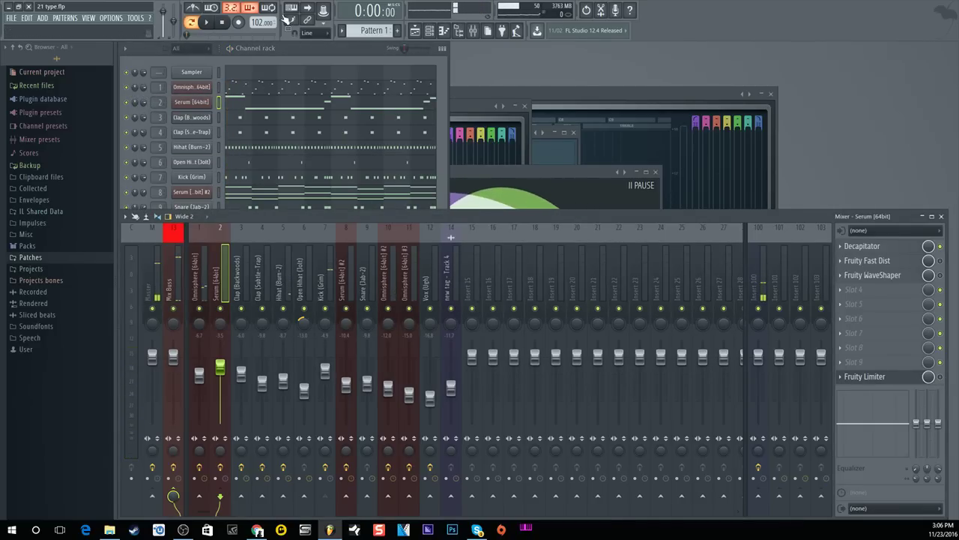
Step: Play the full beat with Fruity Limiter re-enabled during playback, stop, and raise the Serum [64bit] track's volume to -2.7 dB
key("space")
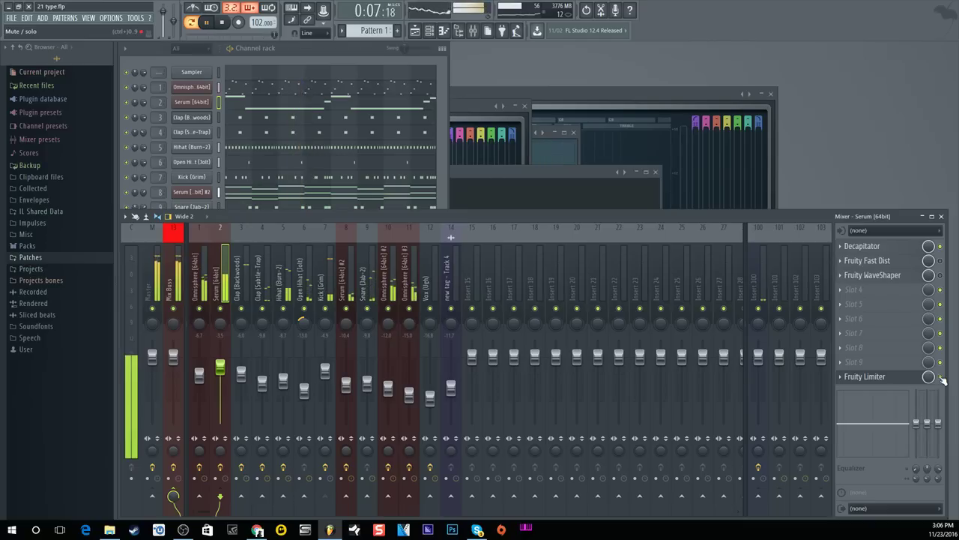
key("space")
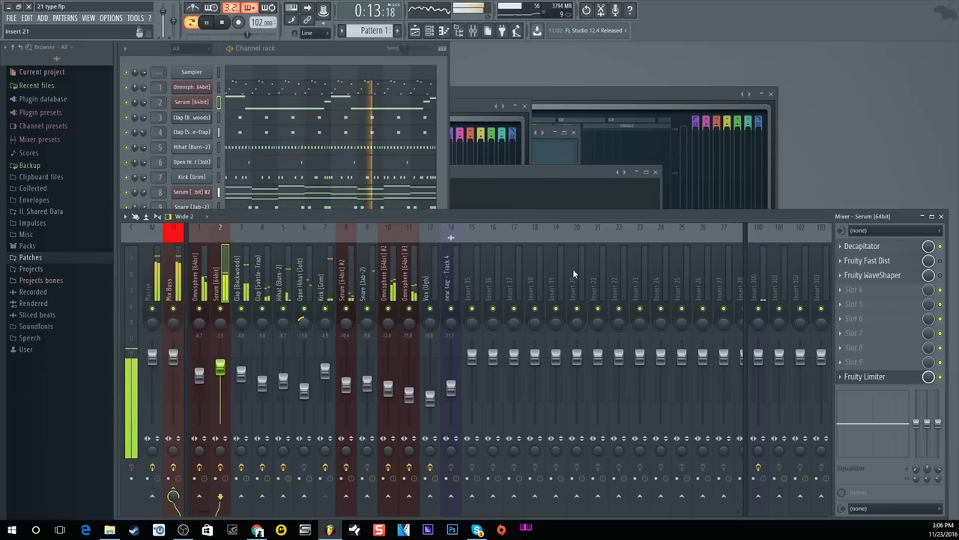
left_click(225, 22)
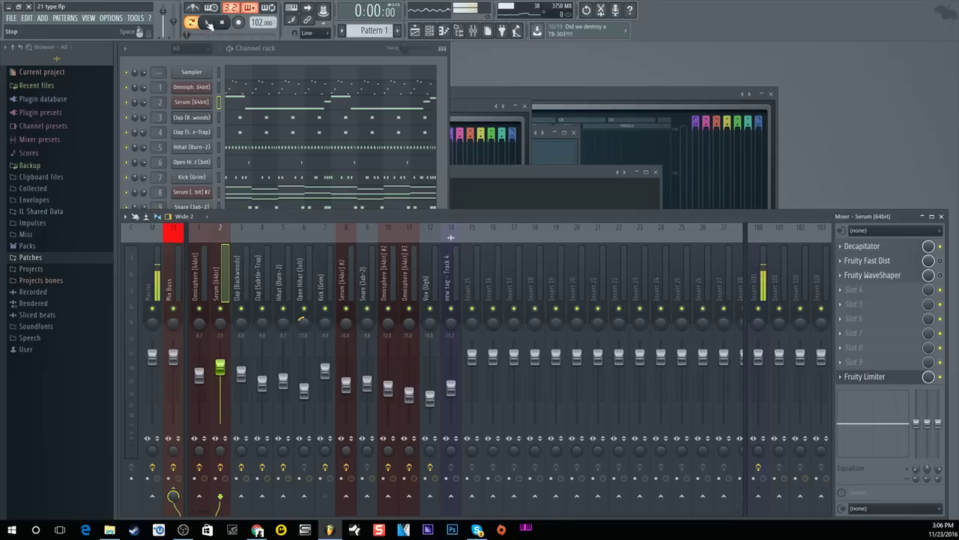
left_click_drag(220, 368, 219, 366)
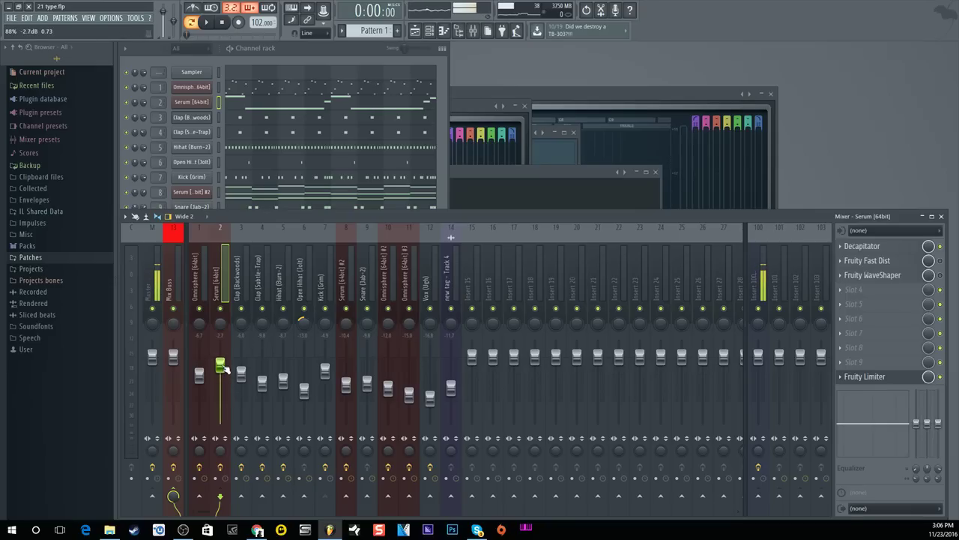